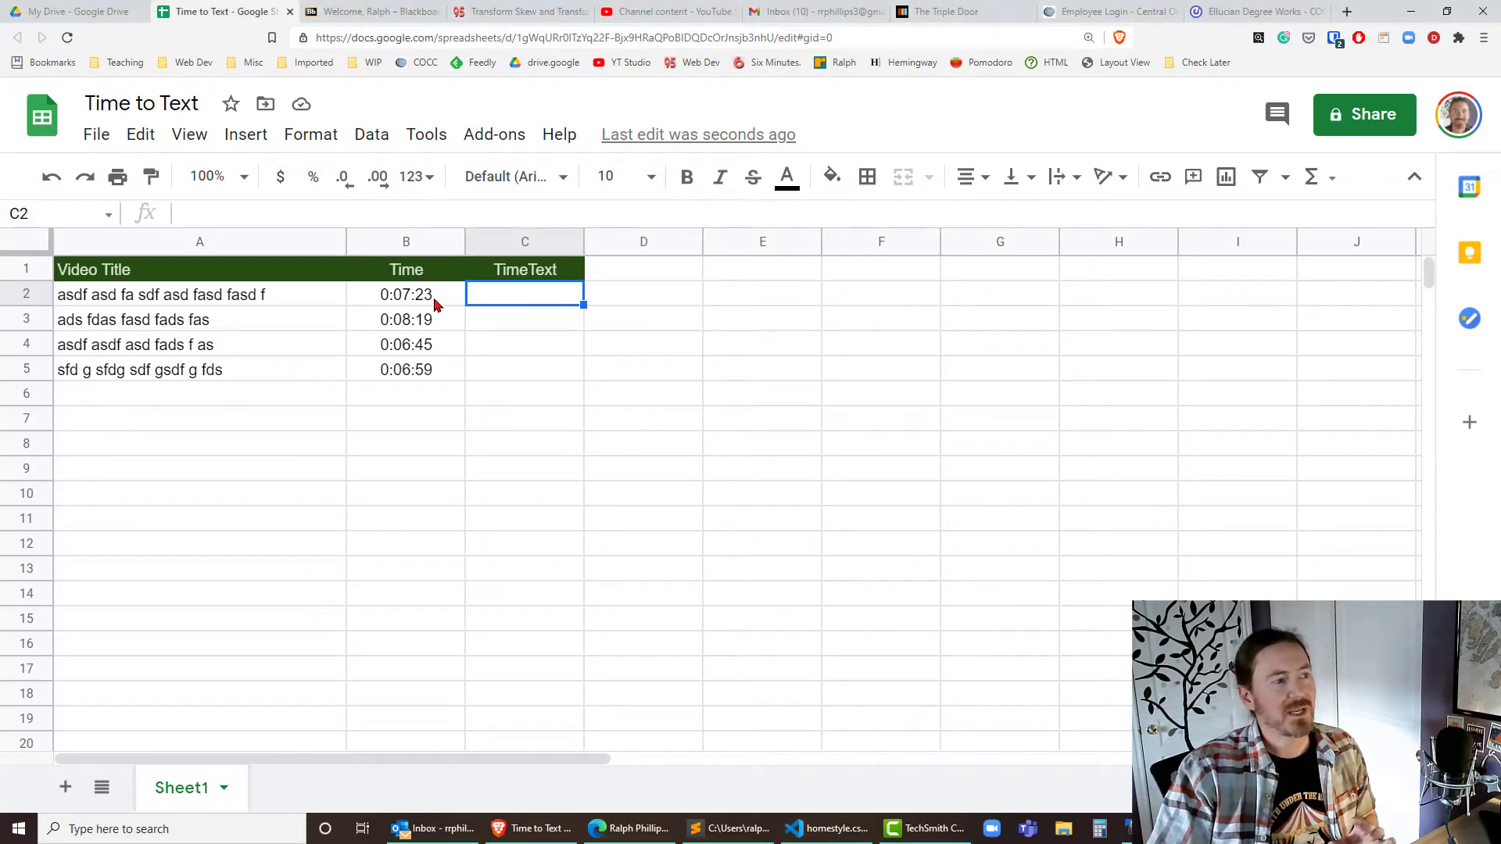
Select the durations in B, the titles in A, and the empty TimeText cells C2:C5.
left_click_drag(433, 302, 435, 375)
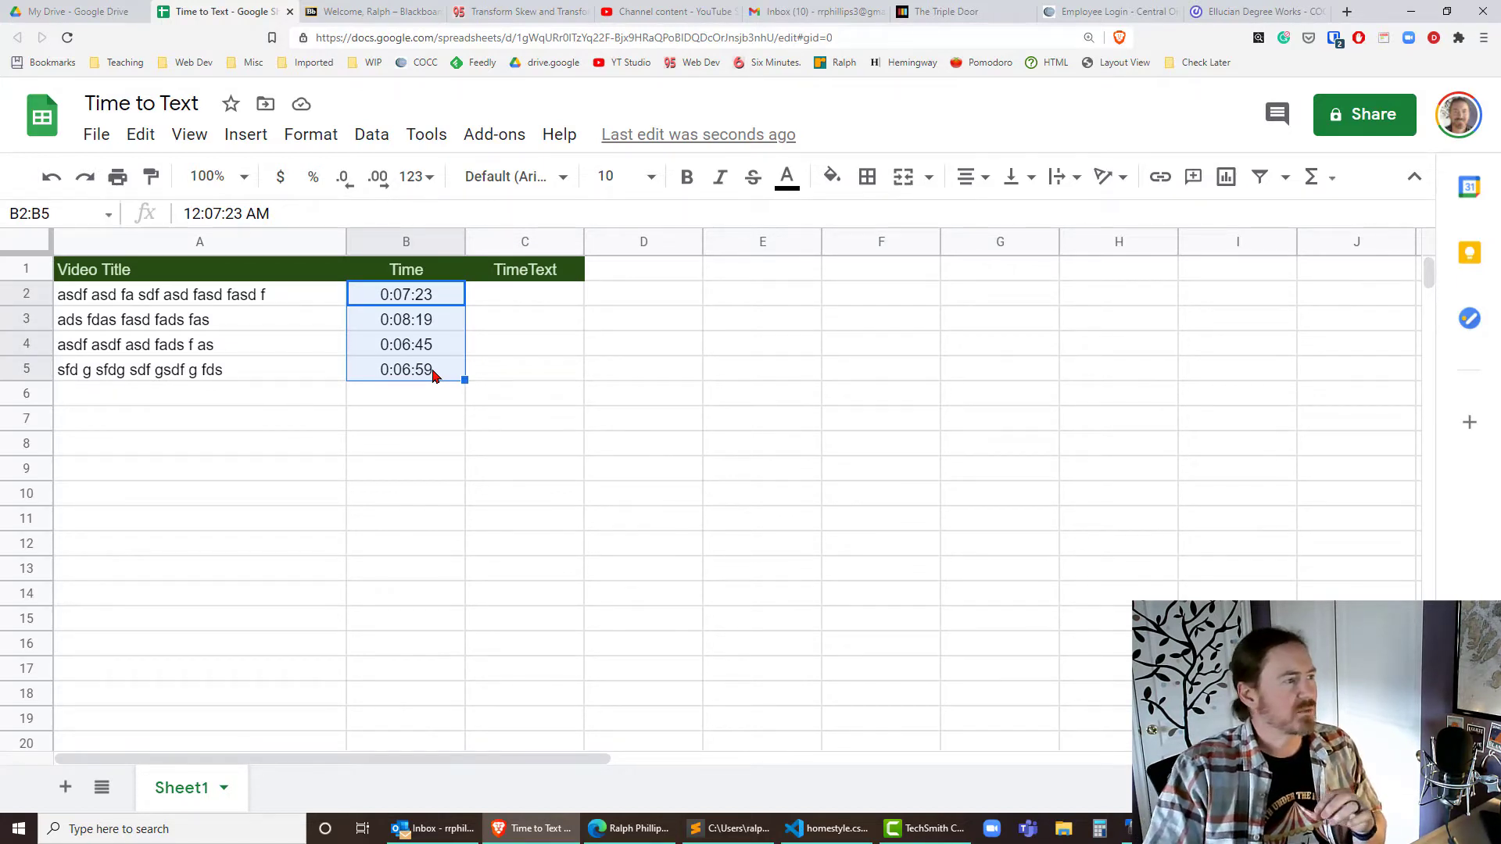
left_click_drag(289, 305, 289, 379)
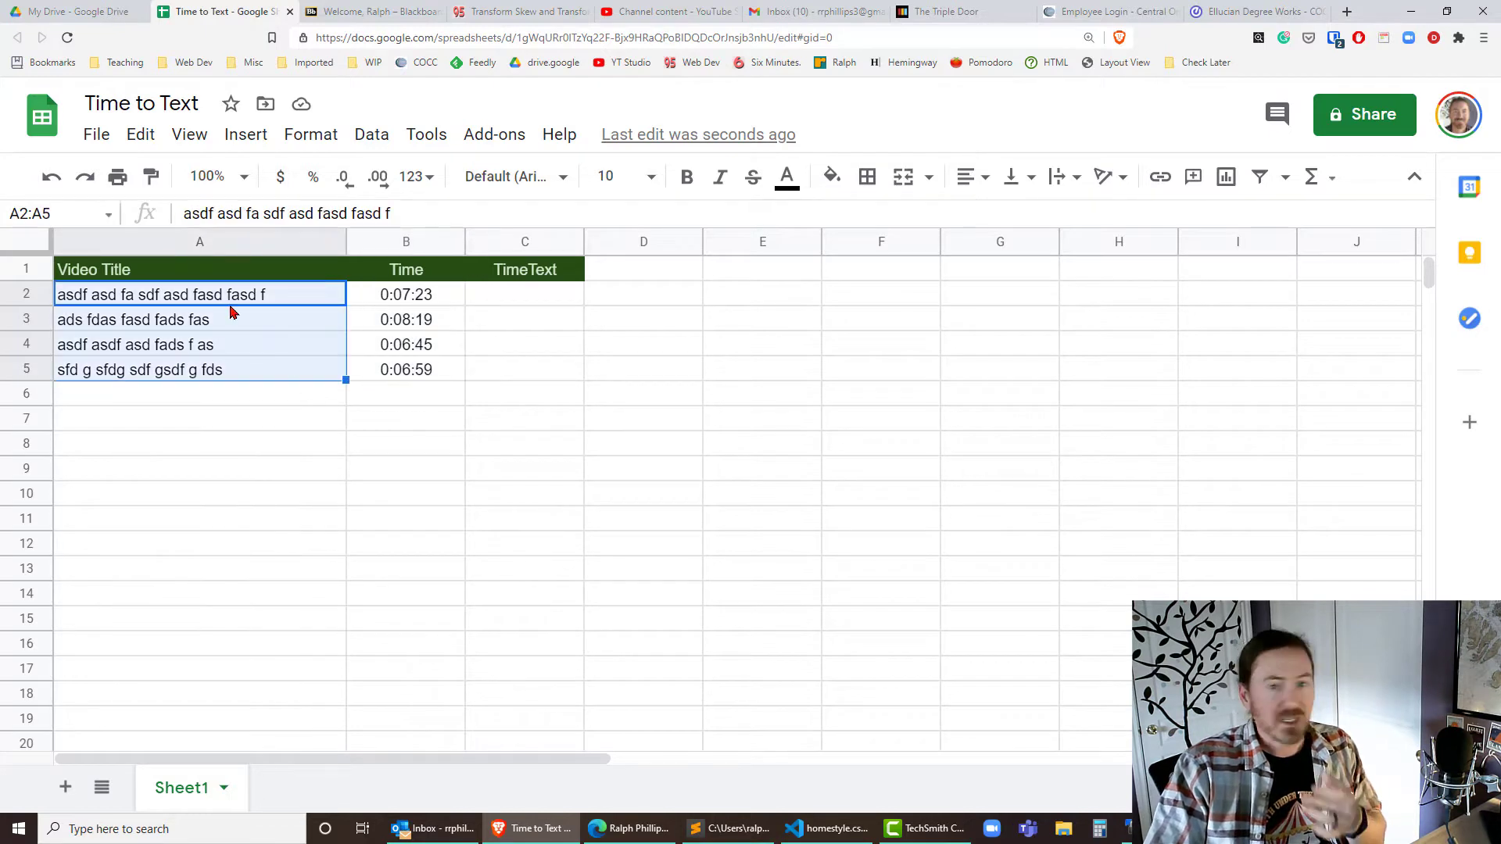
left_click_drag(446, 302, 429, 372)
left_click_drag(503, 298, 549, 376)
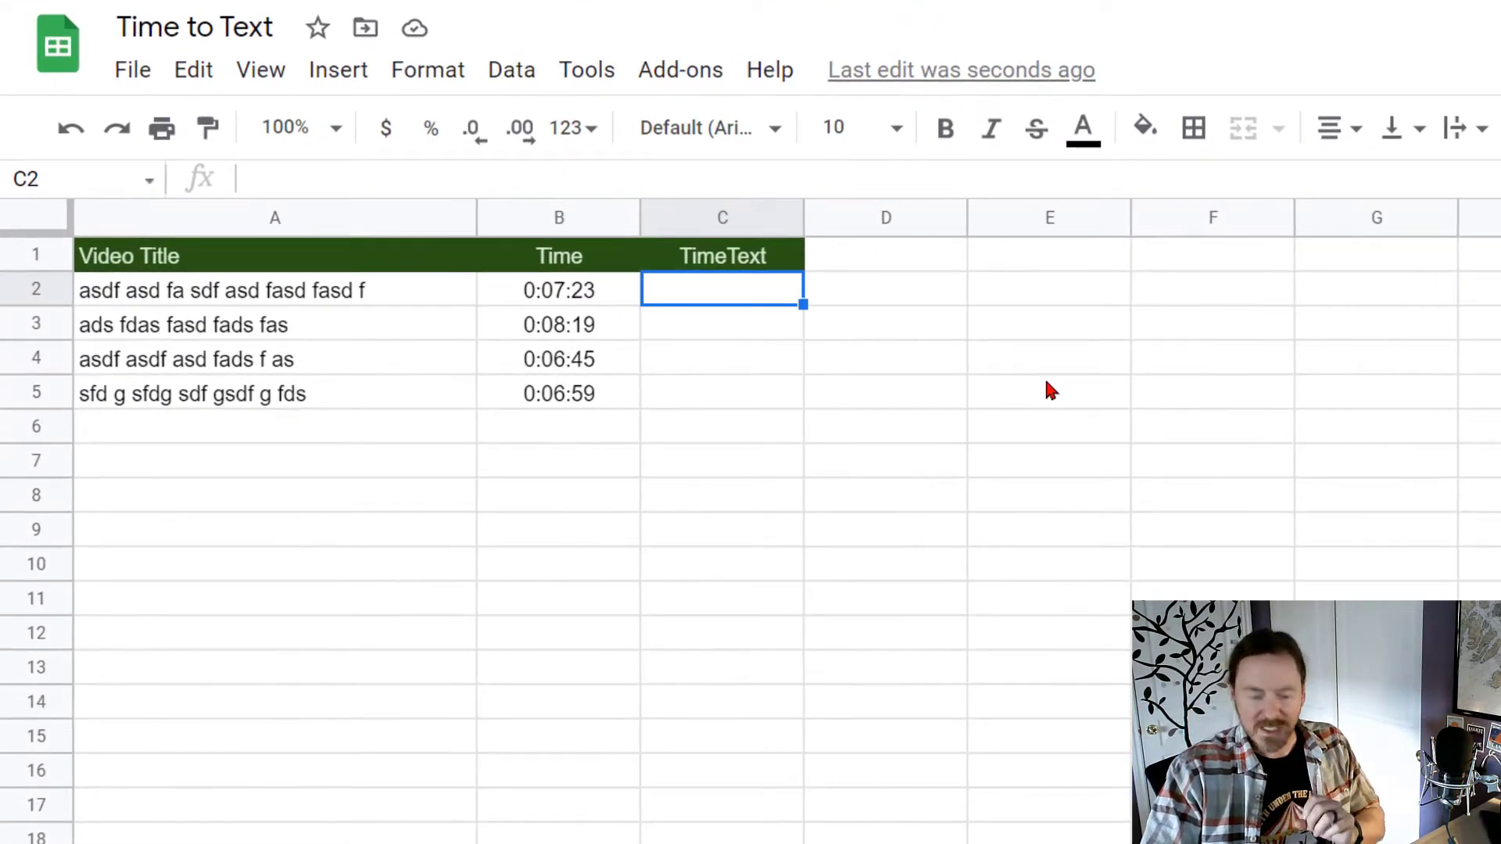
Enter =B2 in C2 and accept the suggested autofill down to C5.
type("=")
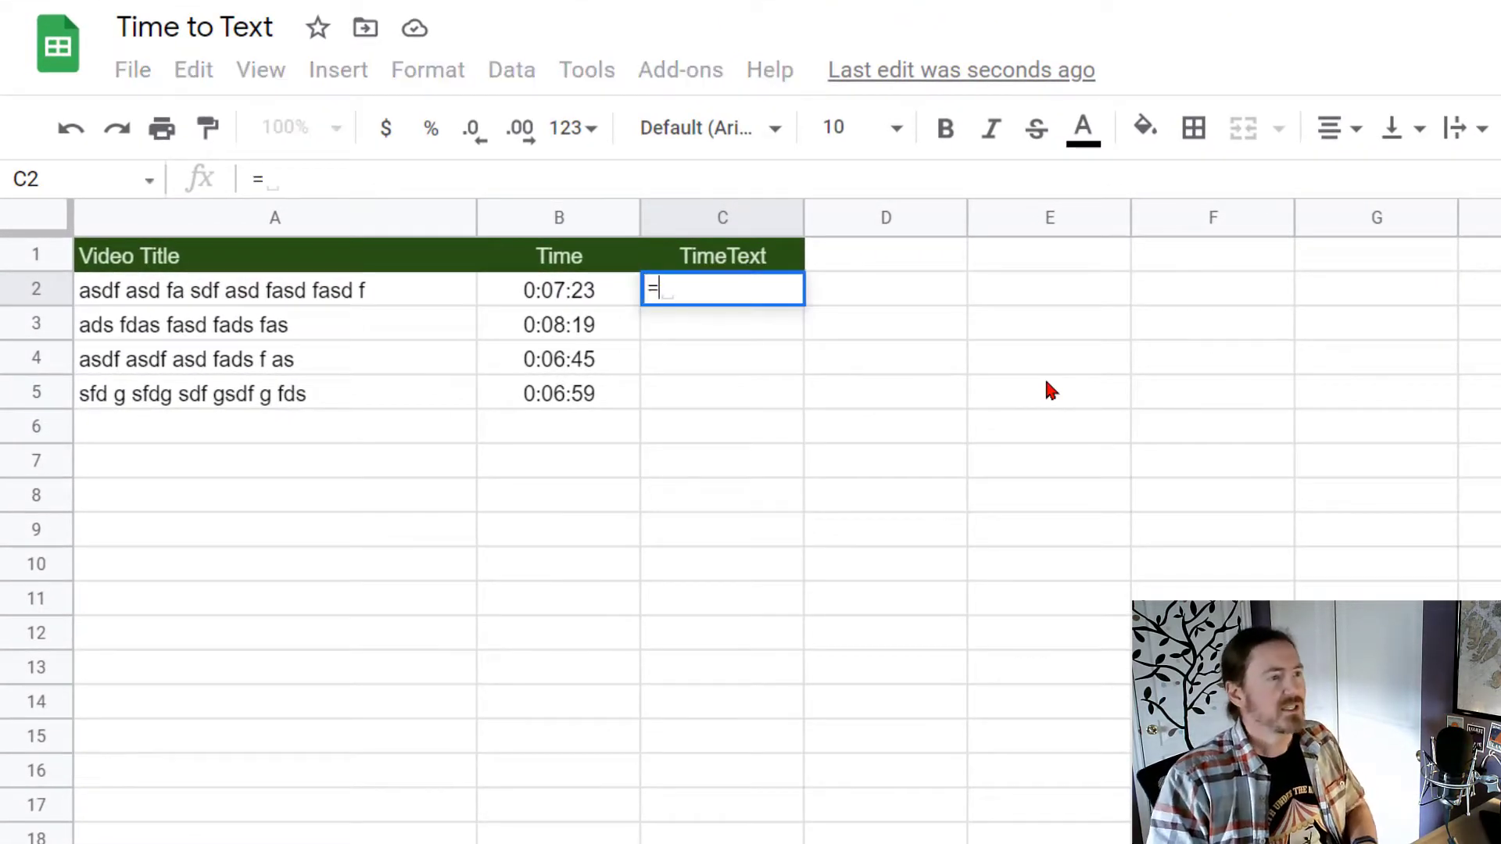
left_click(593, 294)
key("Return")
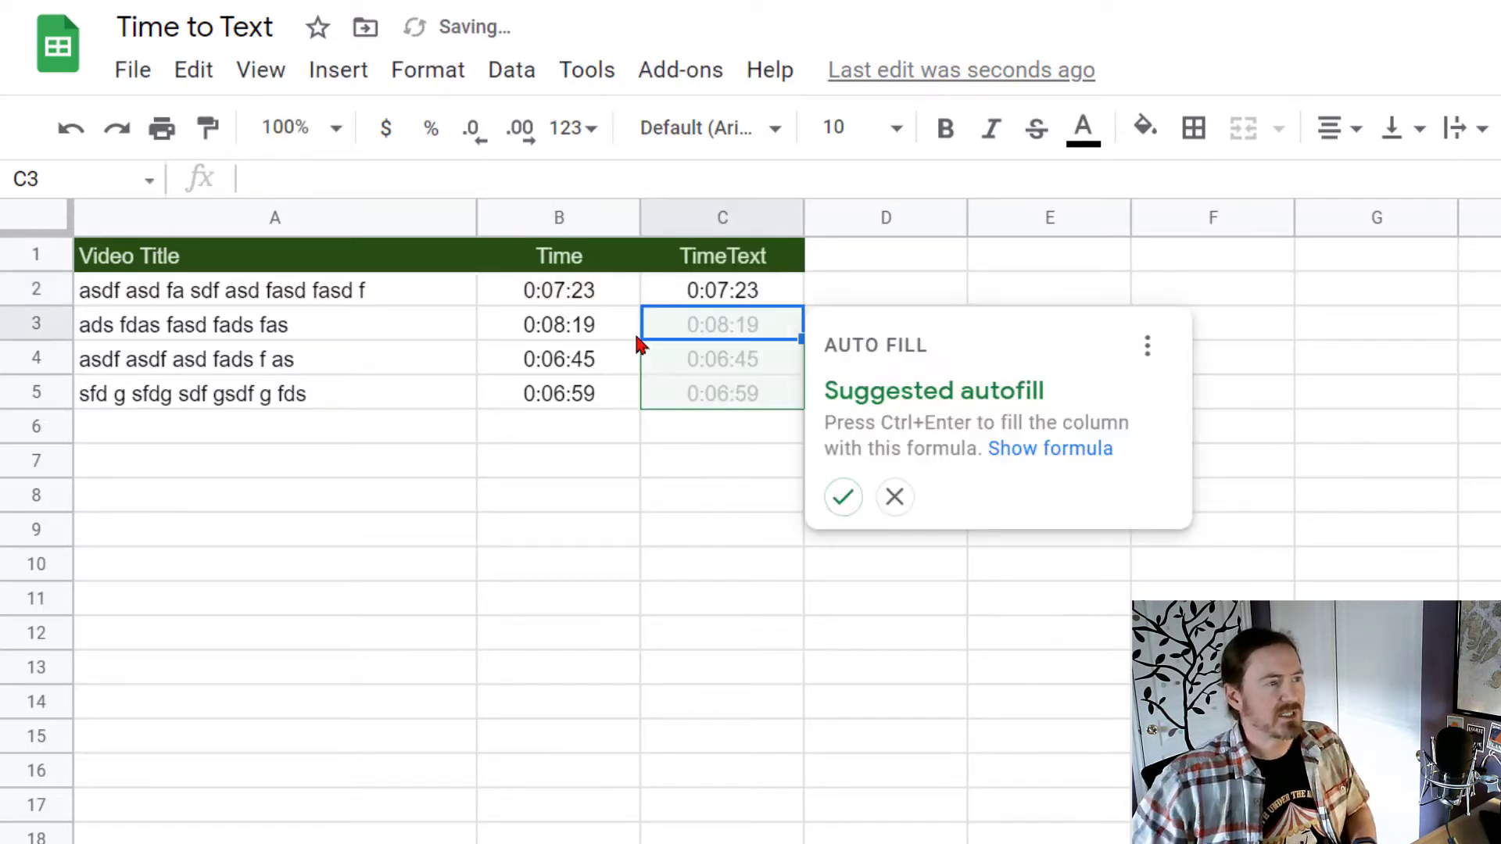
left_click(840, 504)
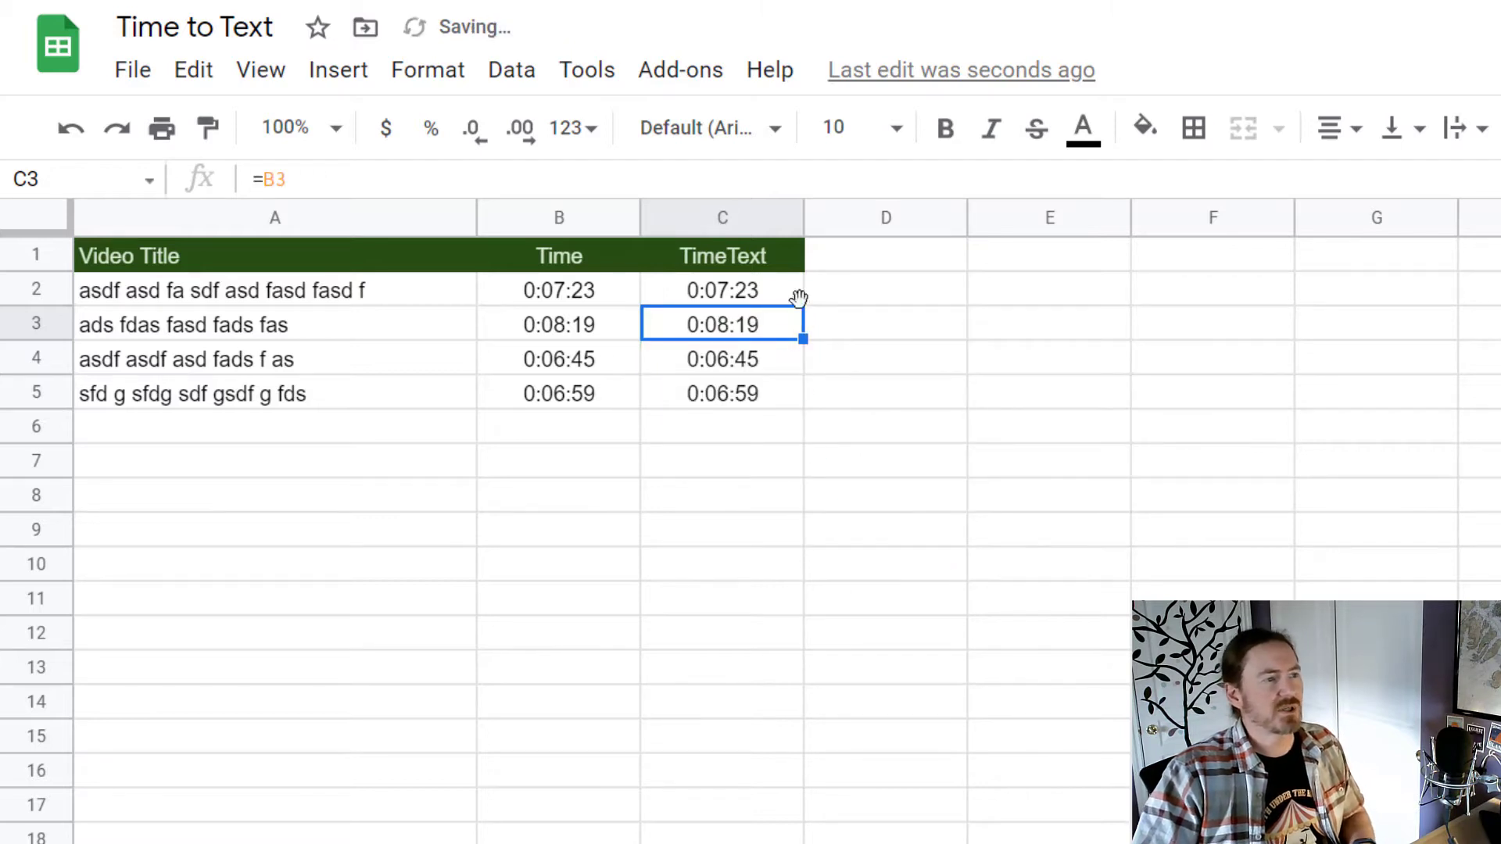
left_click(781, 297)
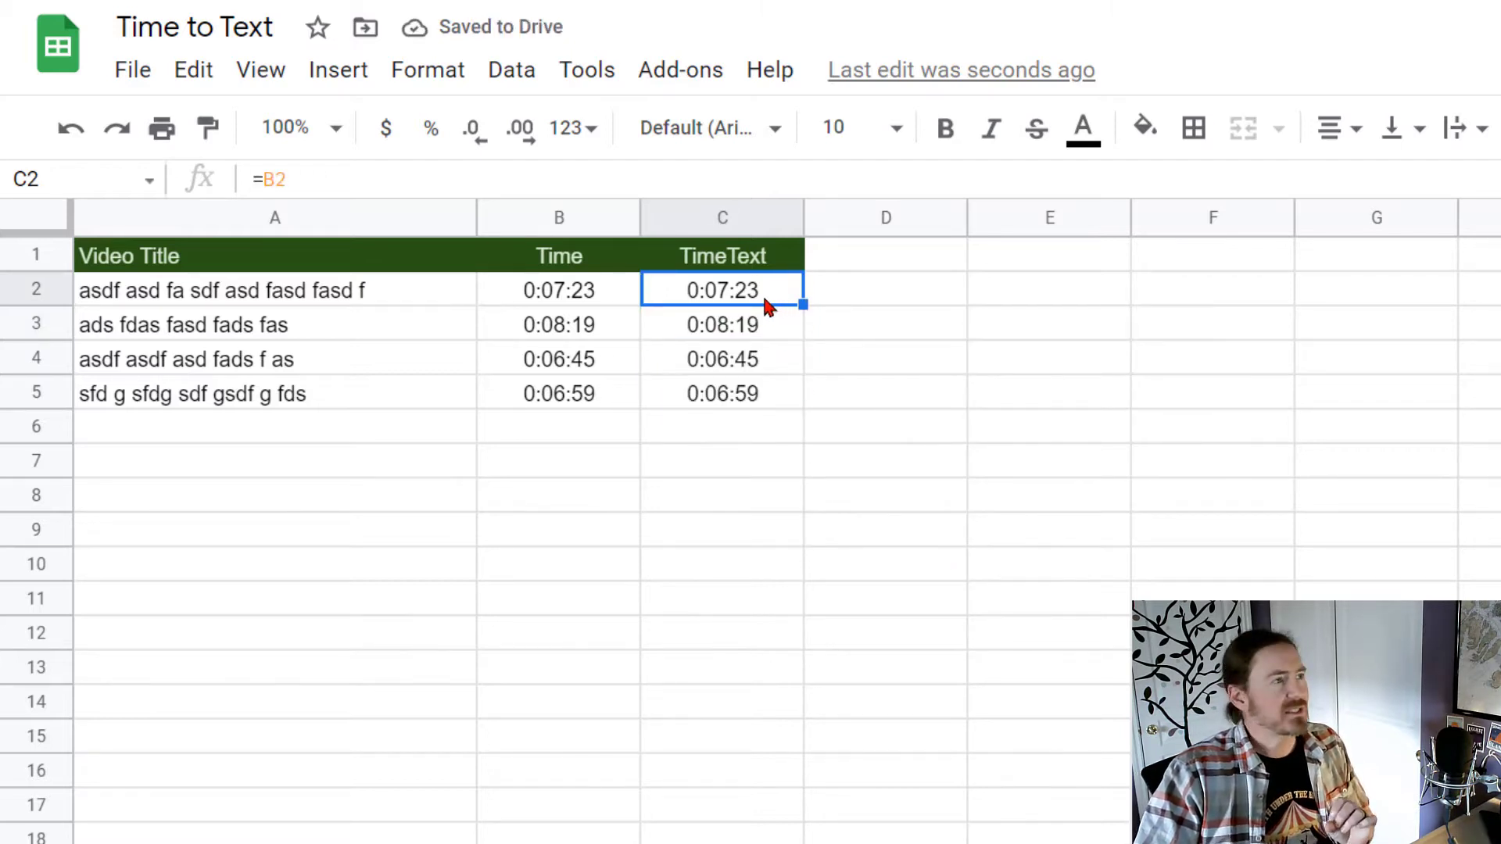
Format C2 as Plain text so its duration shows as a decimal.
left_click(438, 72)
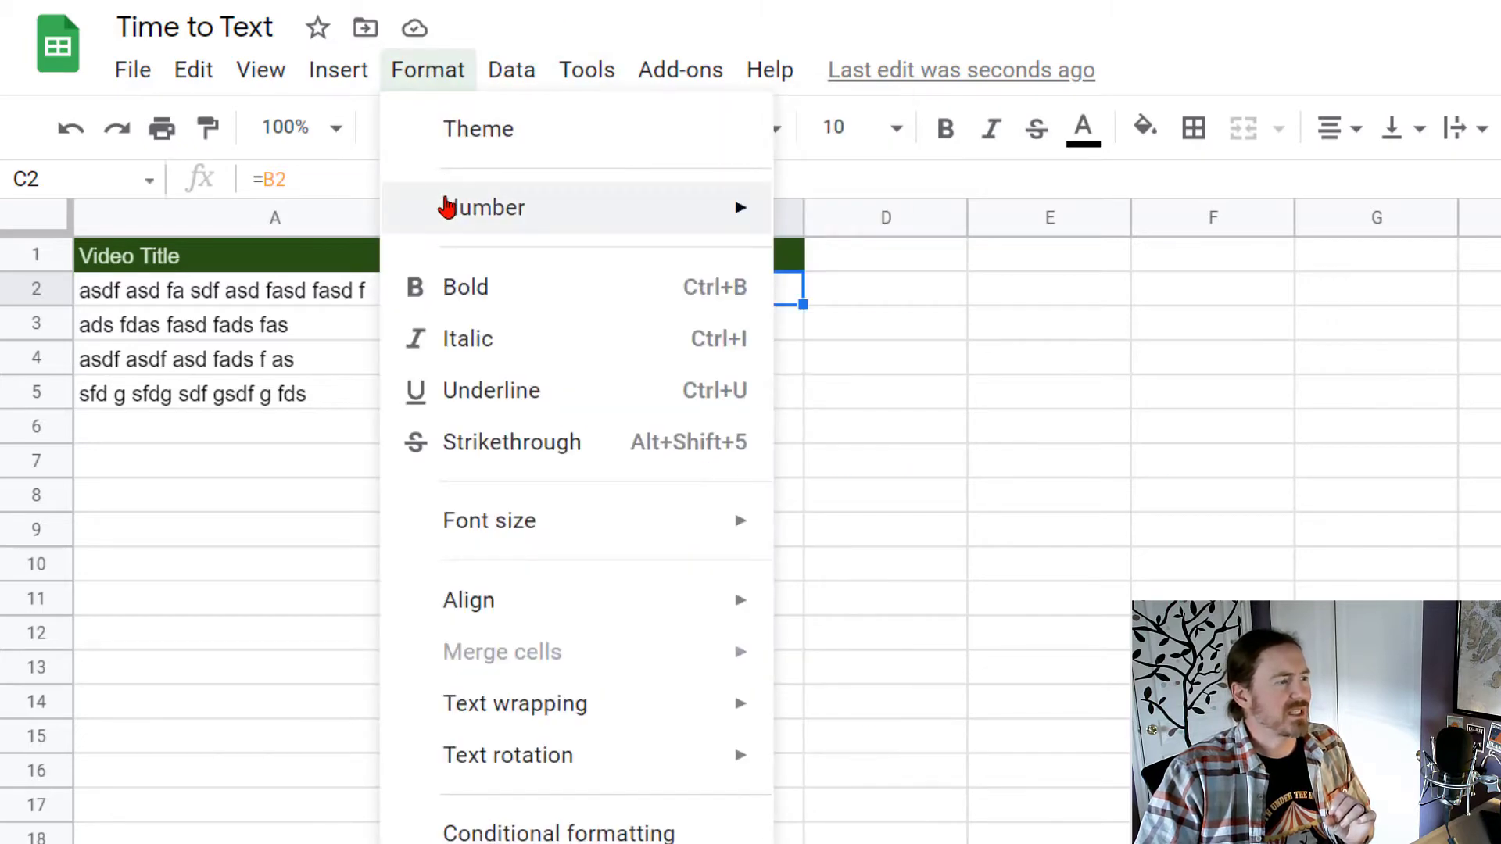
mouse_move(447, 207)
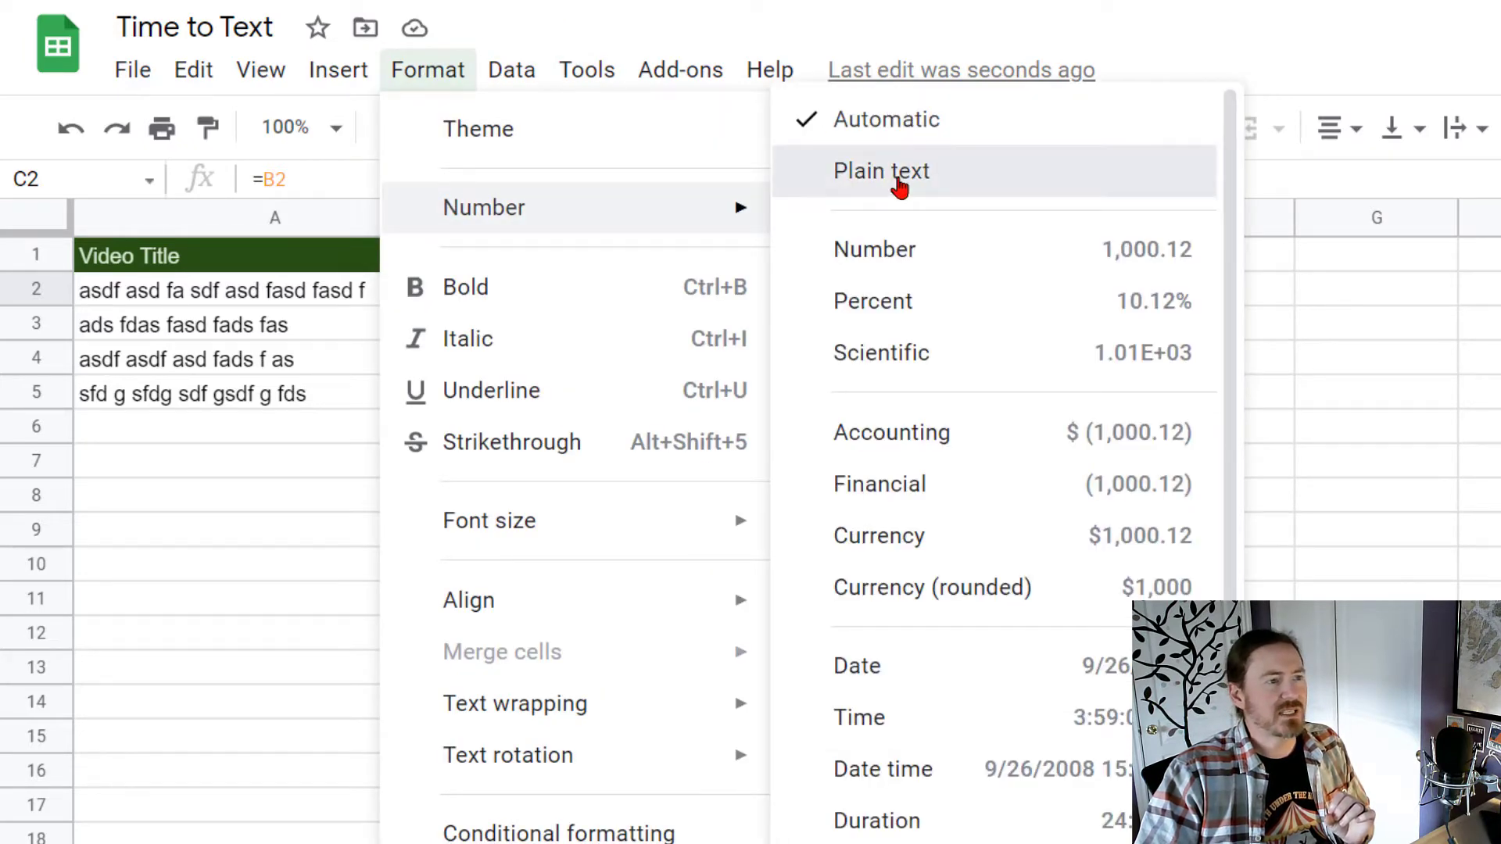
left_click(898, 185)
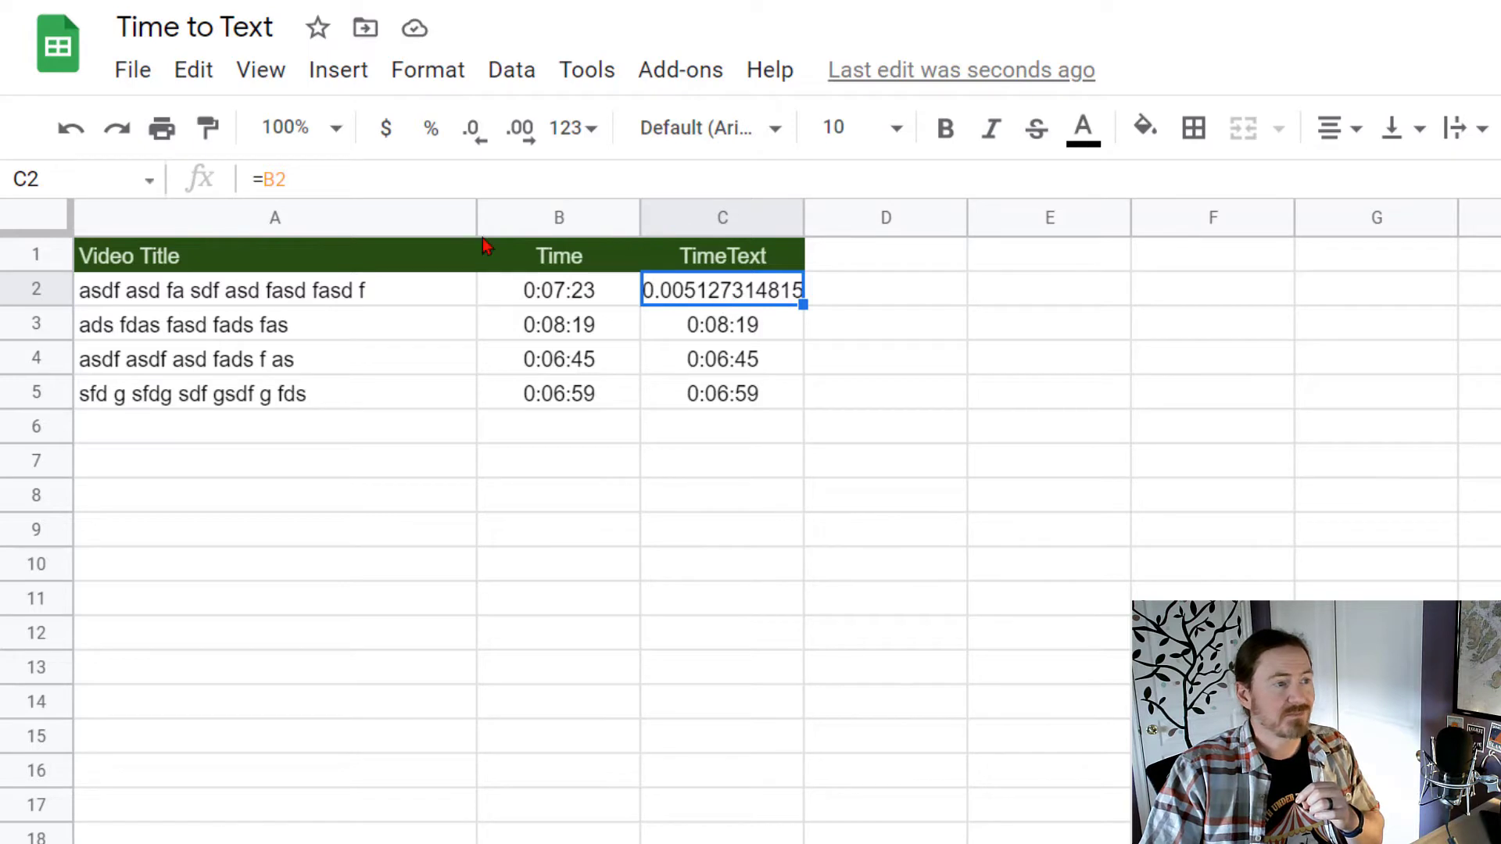
Copy C2's plain-text formatting onto C3:C5 with Paint format, then reselect C2.
left_click(208, 128)
left_click_drag(731, 324, 739, 395)
left_click(886, 299)
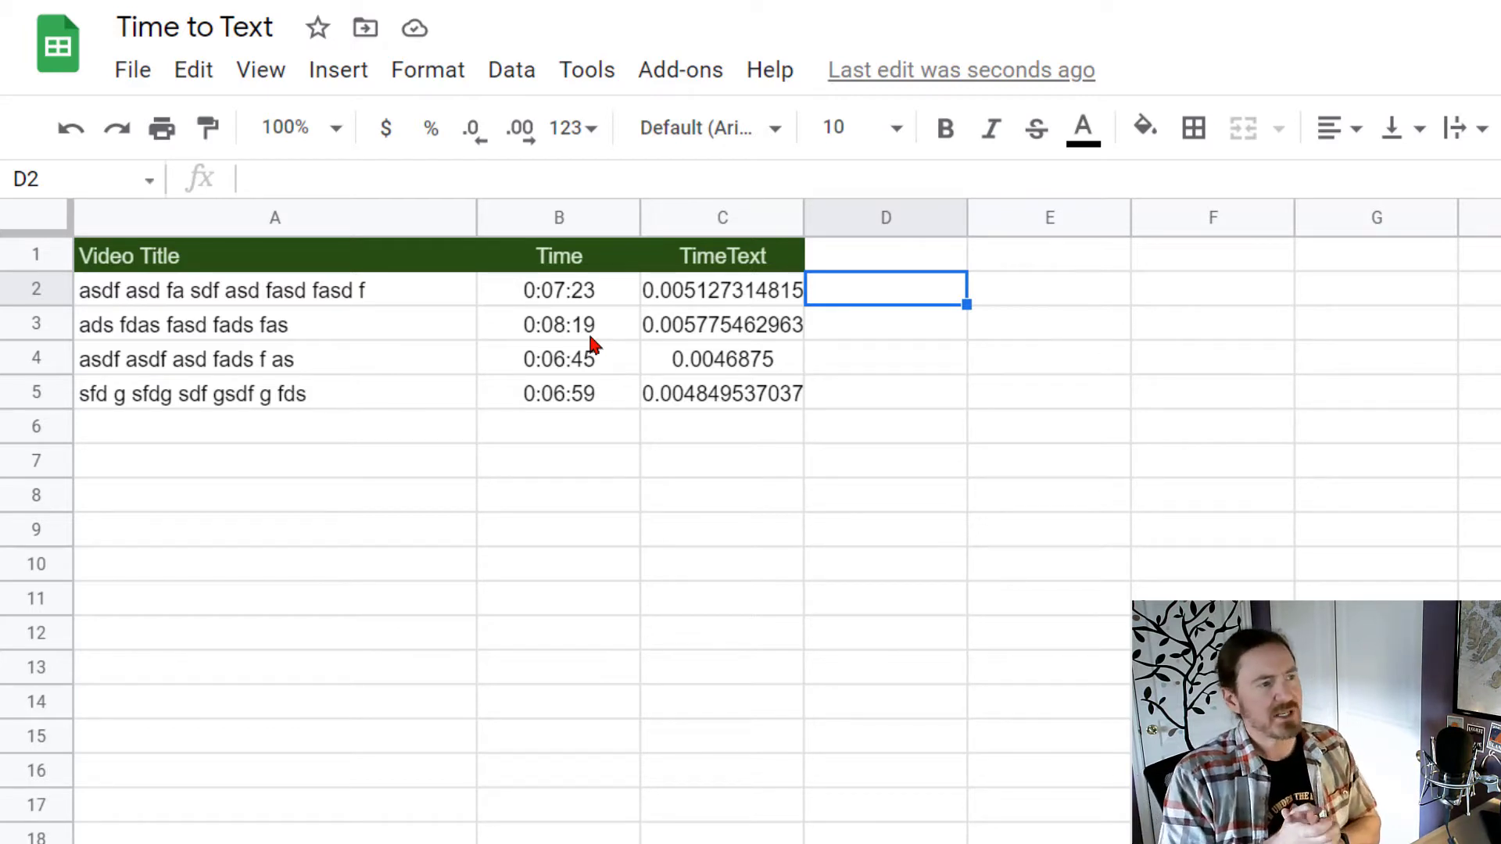
left_click(721, 302)
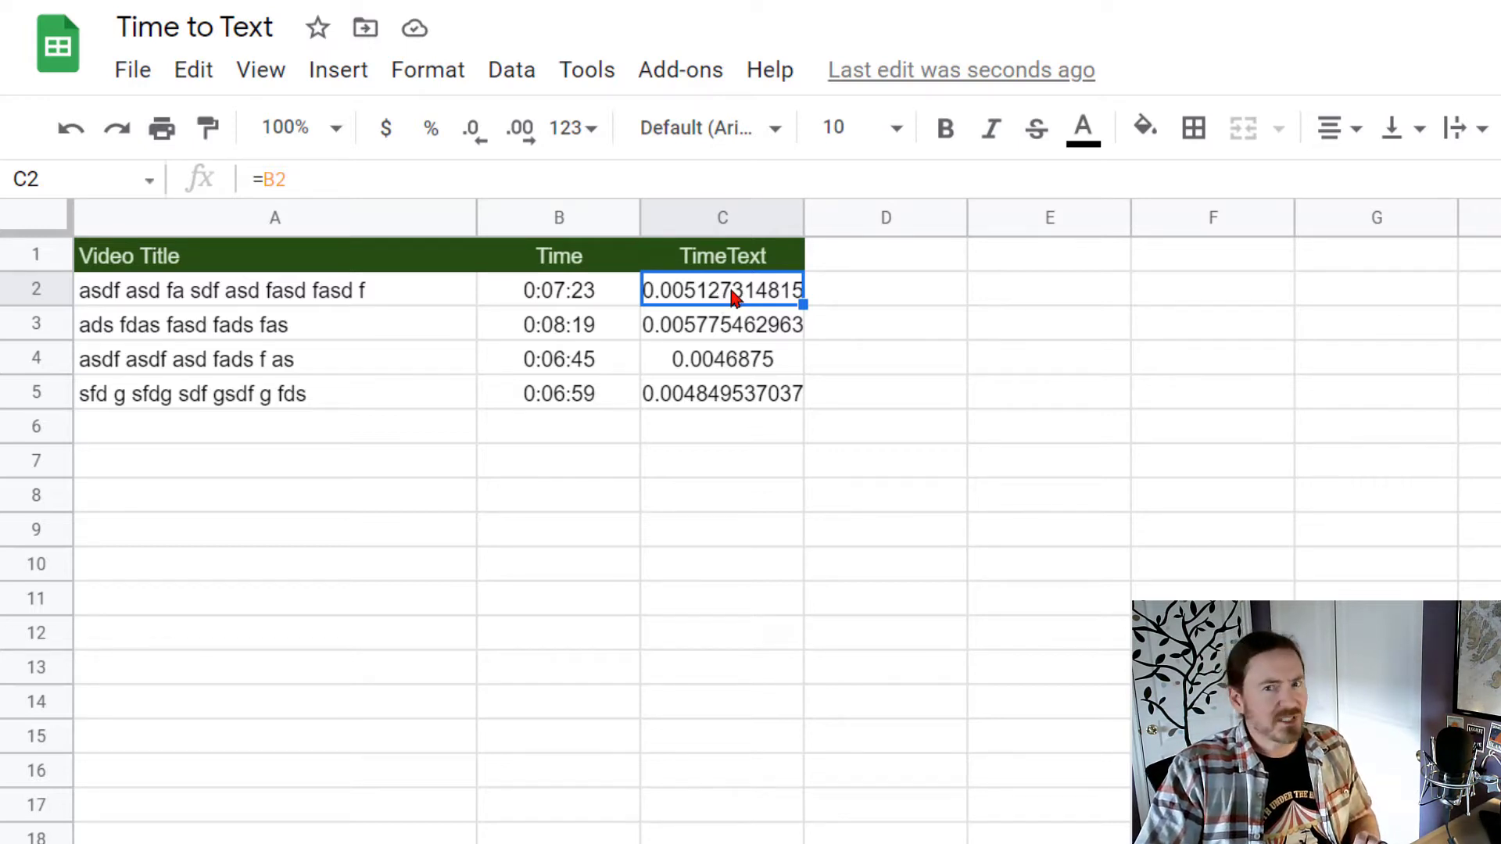
Append *1440 to C2's formula so it shows 7.383333333 minutes.
left_click(734, 333)
left_click(714, 297)
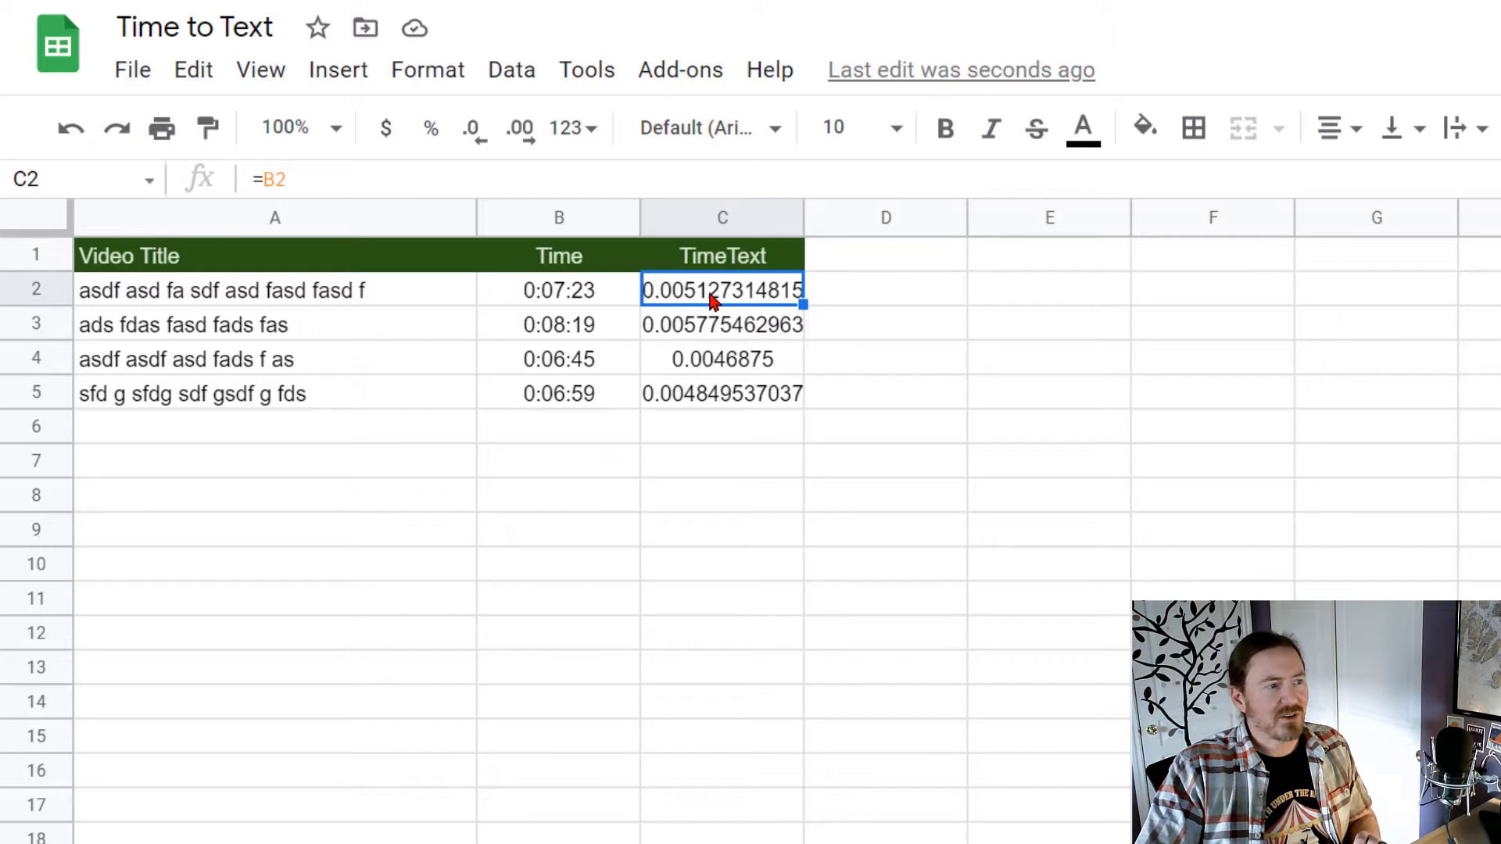
double_click(713, 301)
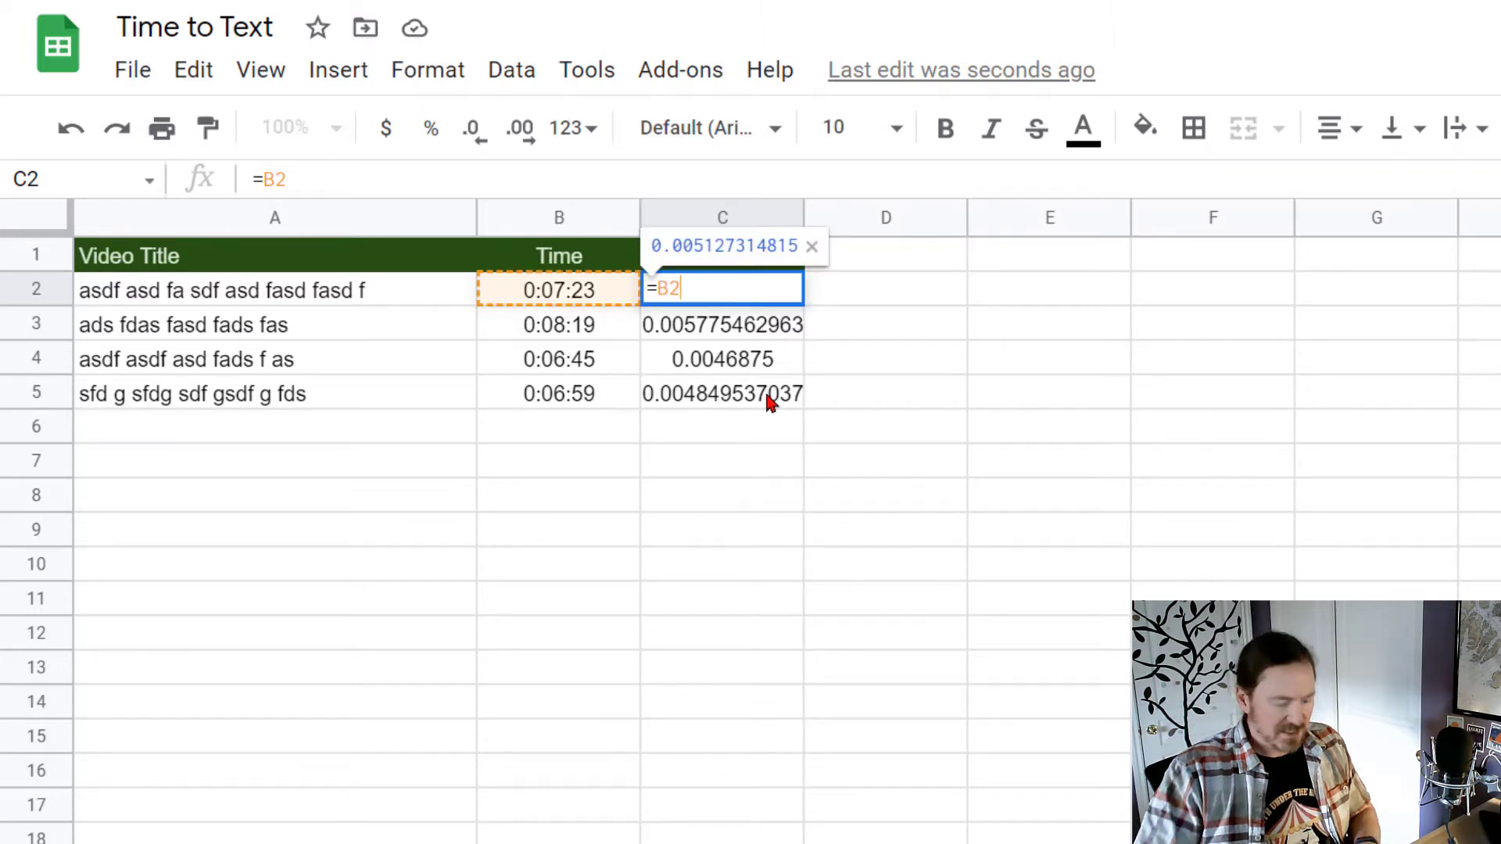
type("*14")
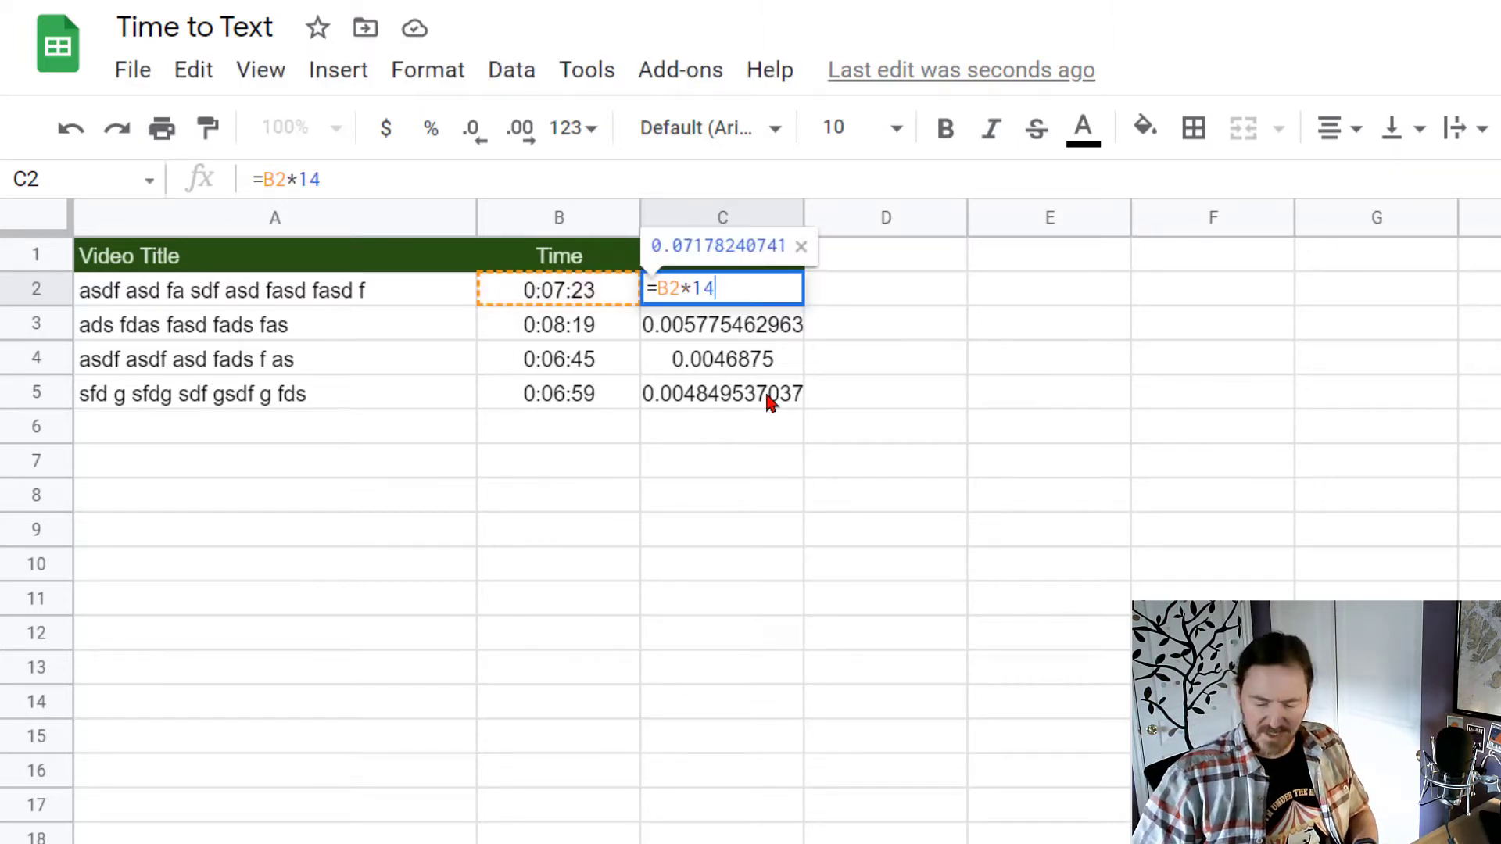
type("40")
key("Return")
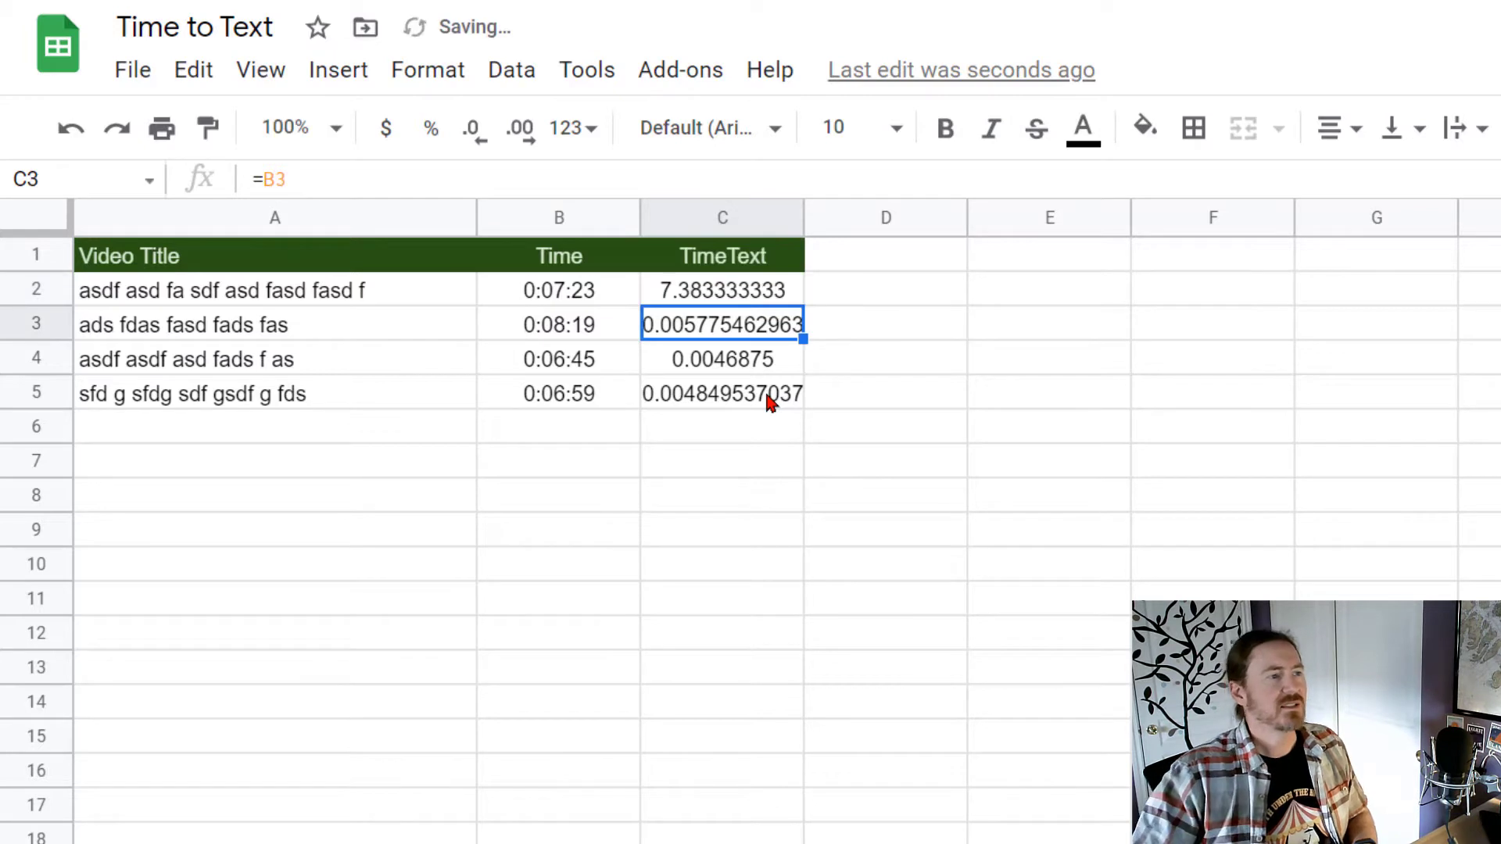
Copy C2's *1440 formula down through C5 and check C5.
left_click(701, 299)
left_click_drag(803, 304, 803, 402)
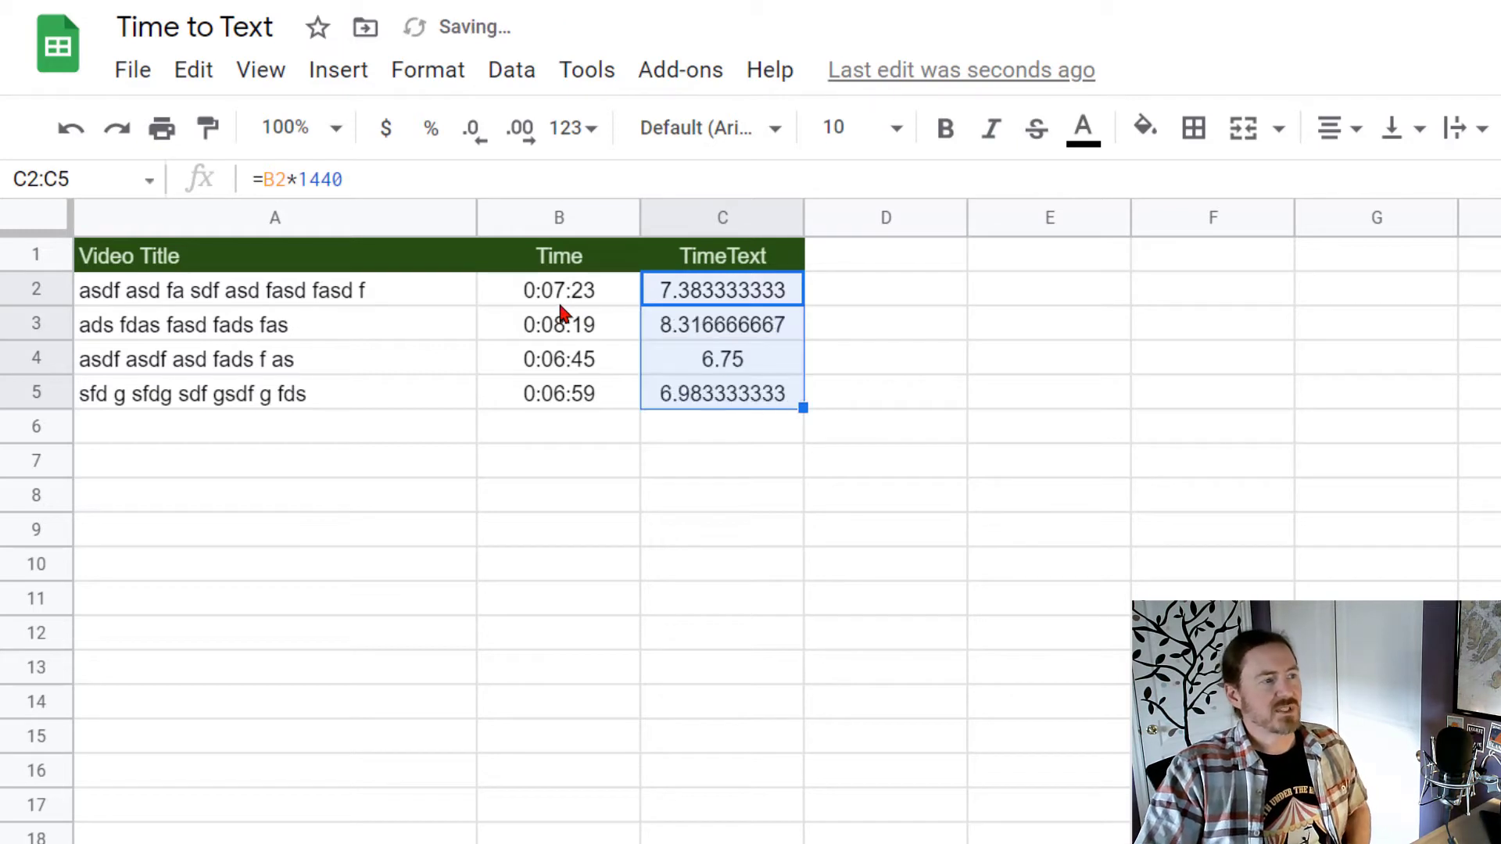
left_click(738, 306)
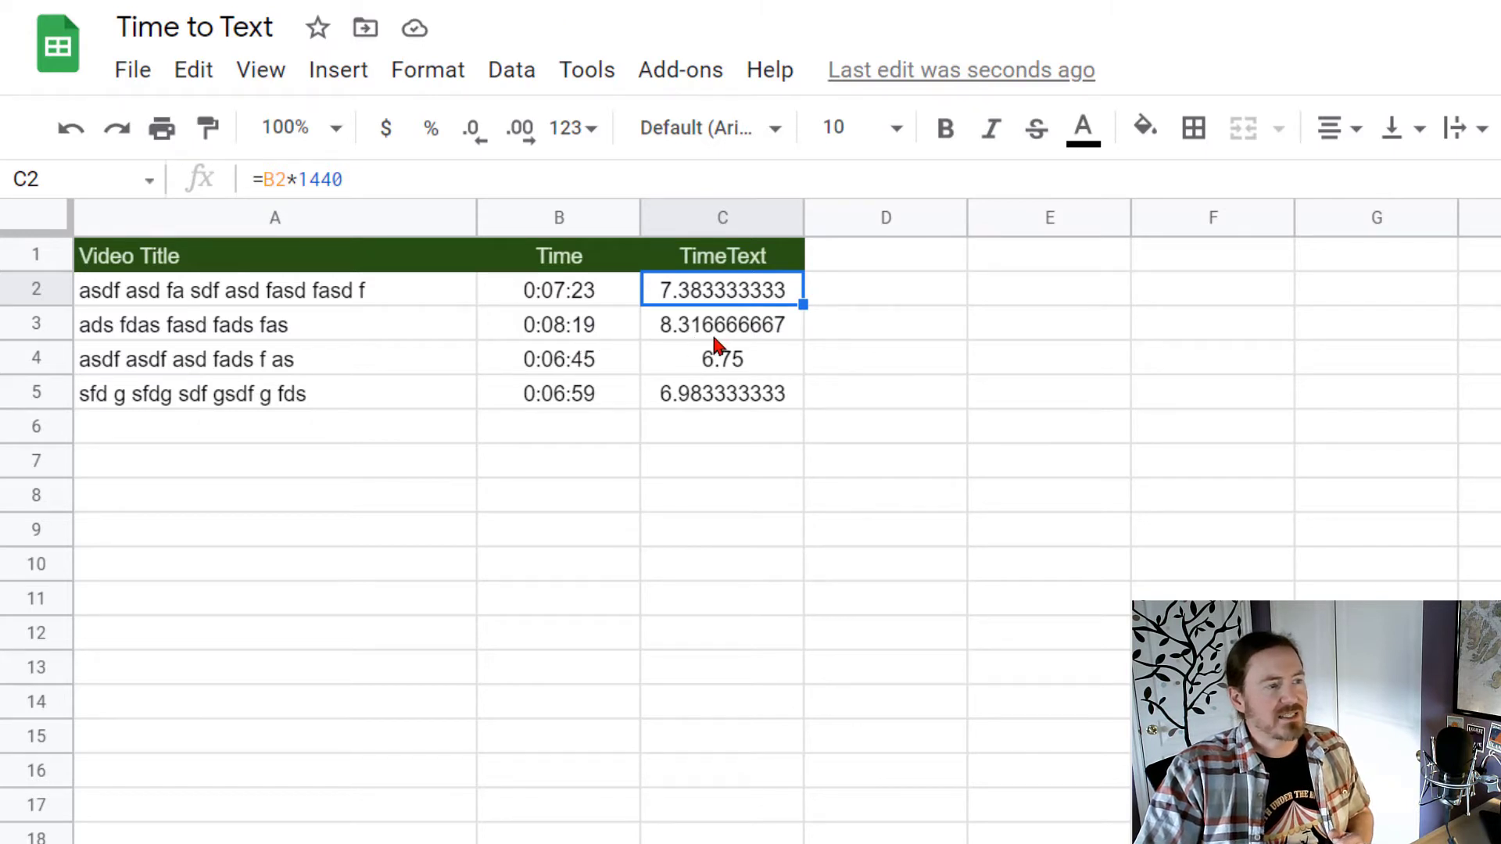
left_click(685, 387)
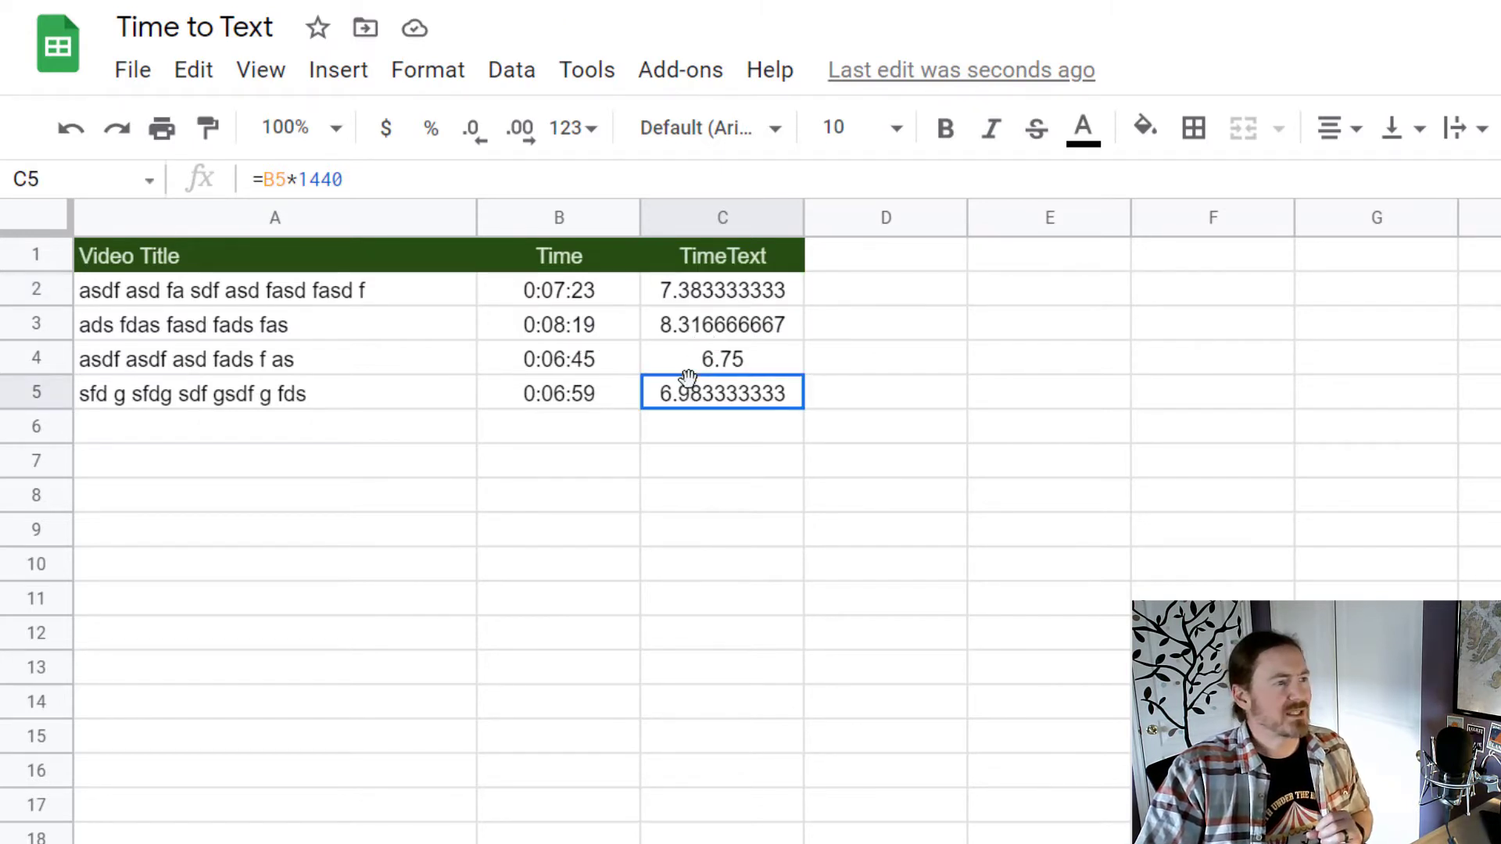
Change B3's seconds to 30 so the time reads 0:08:30.
double_click(569, 324)
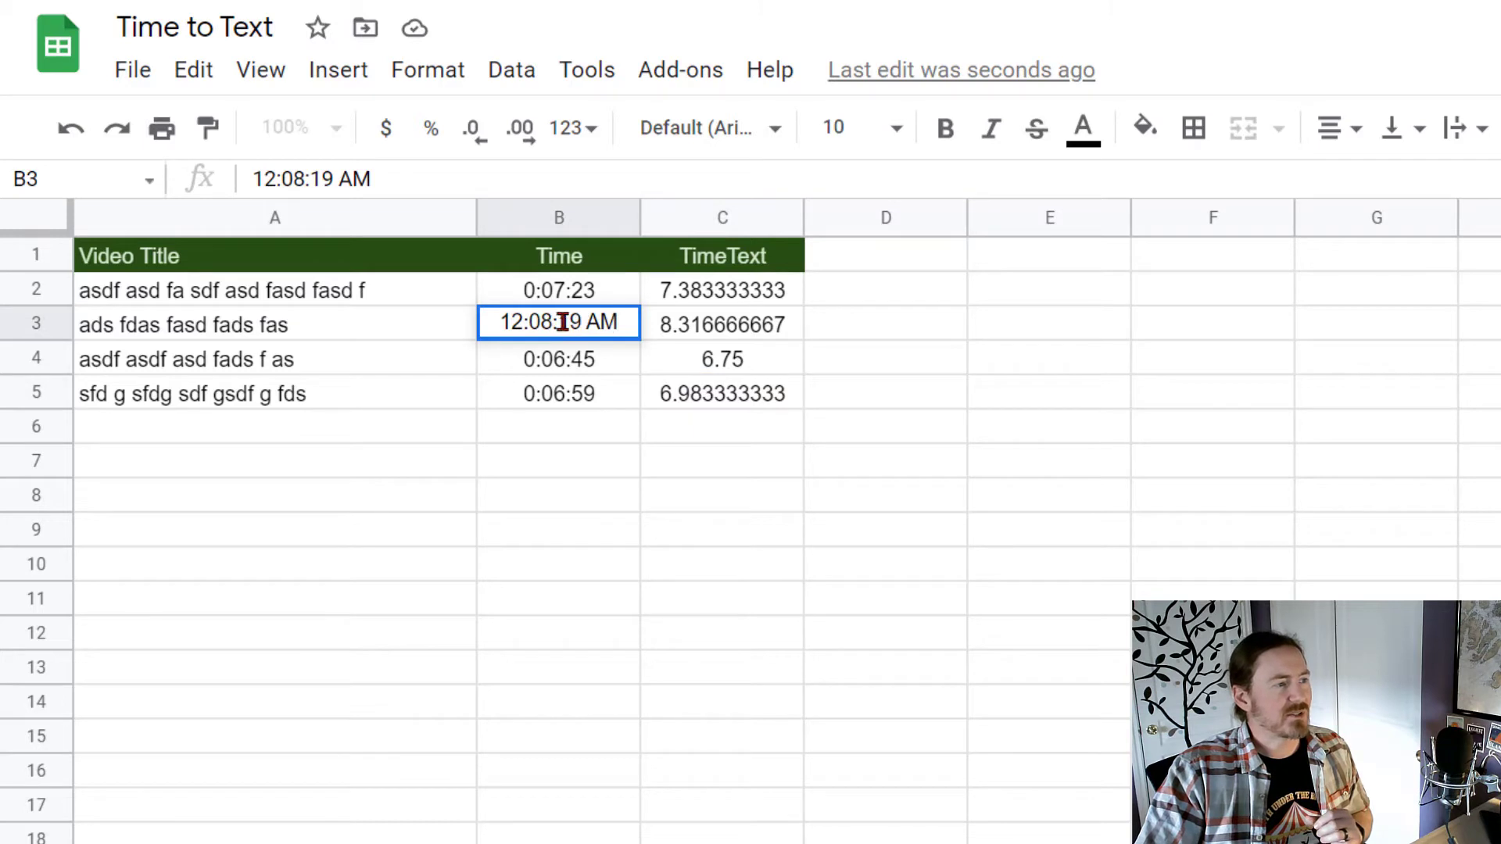
double_click(567, 324)
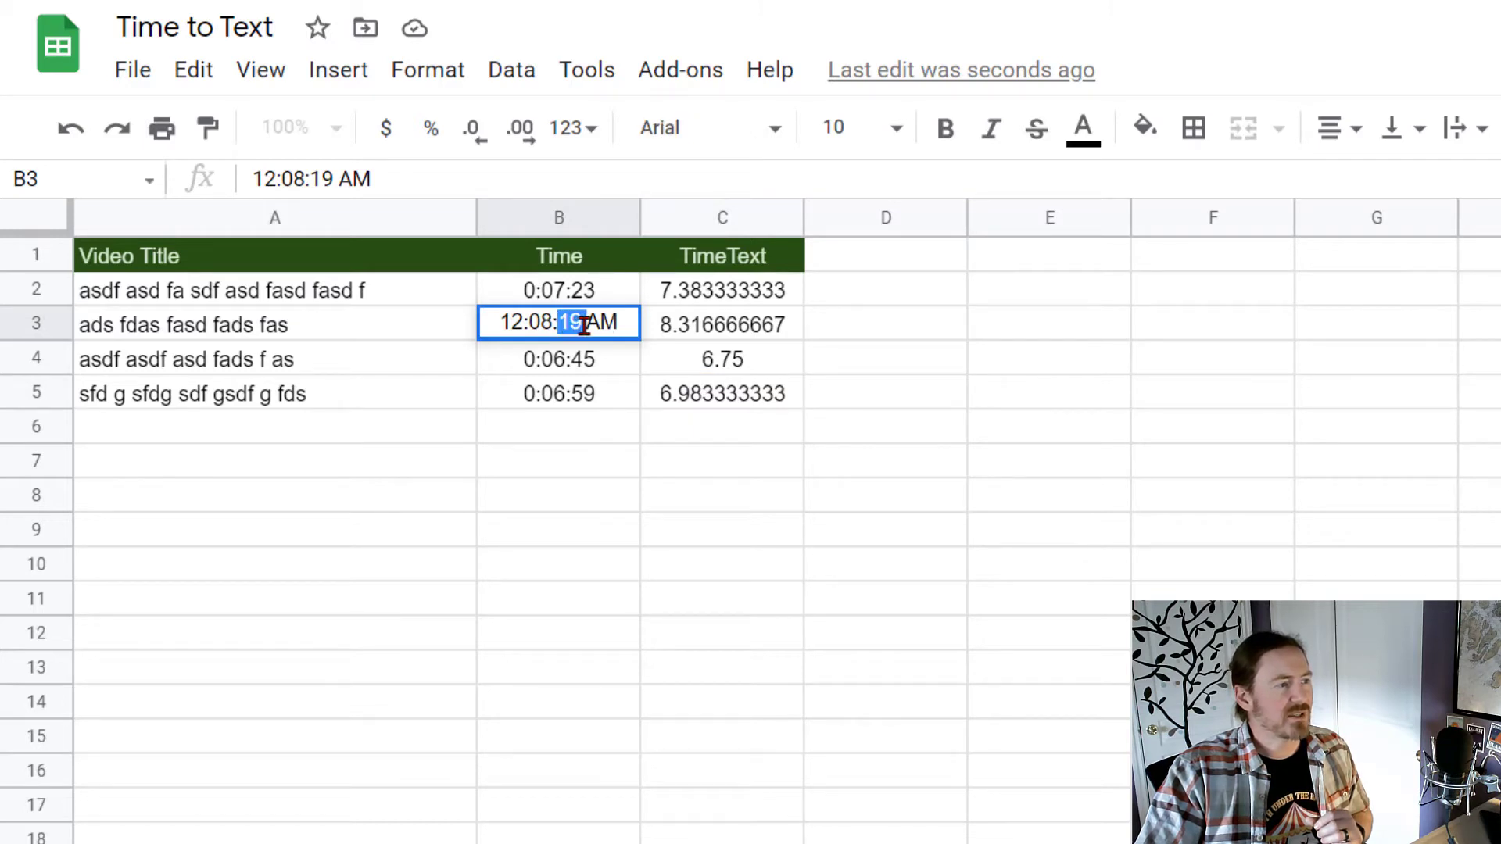
type("30")
key("Return")
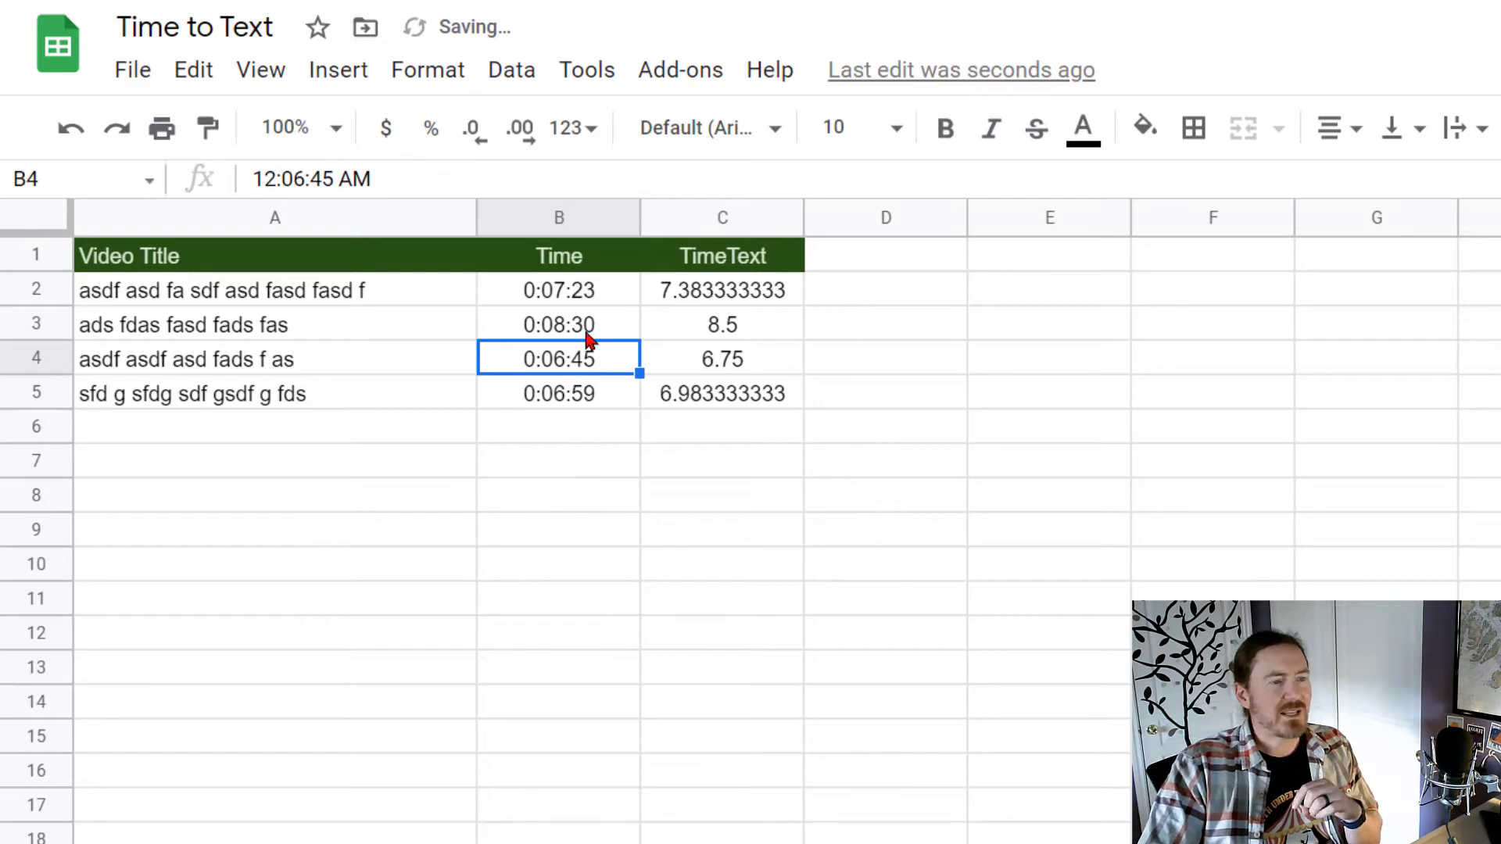
Check C3's recalculated 8.5, then open C2's formula for editing.
left_click(739, 338)
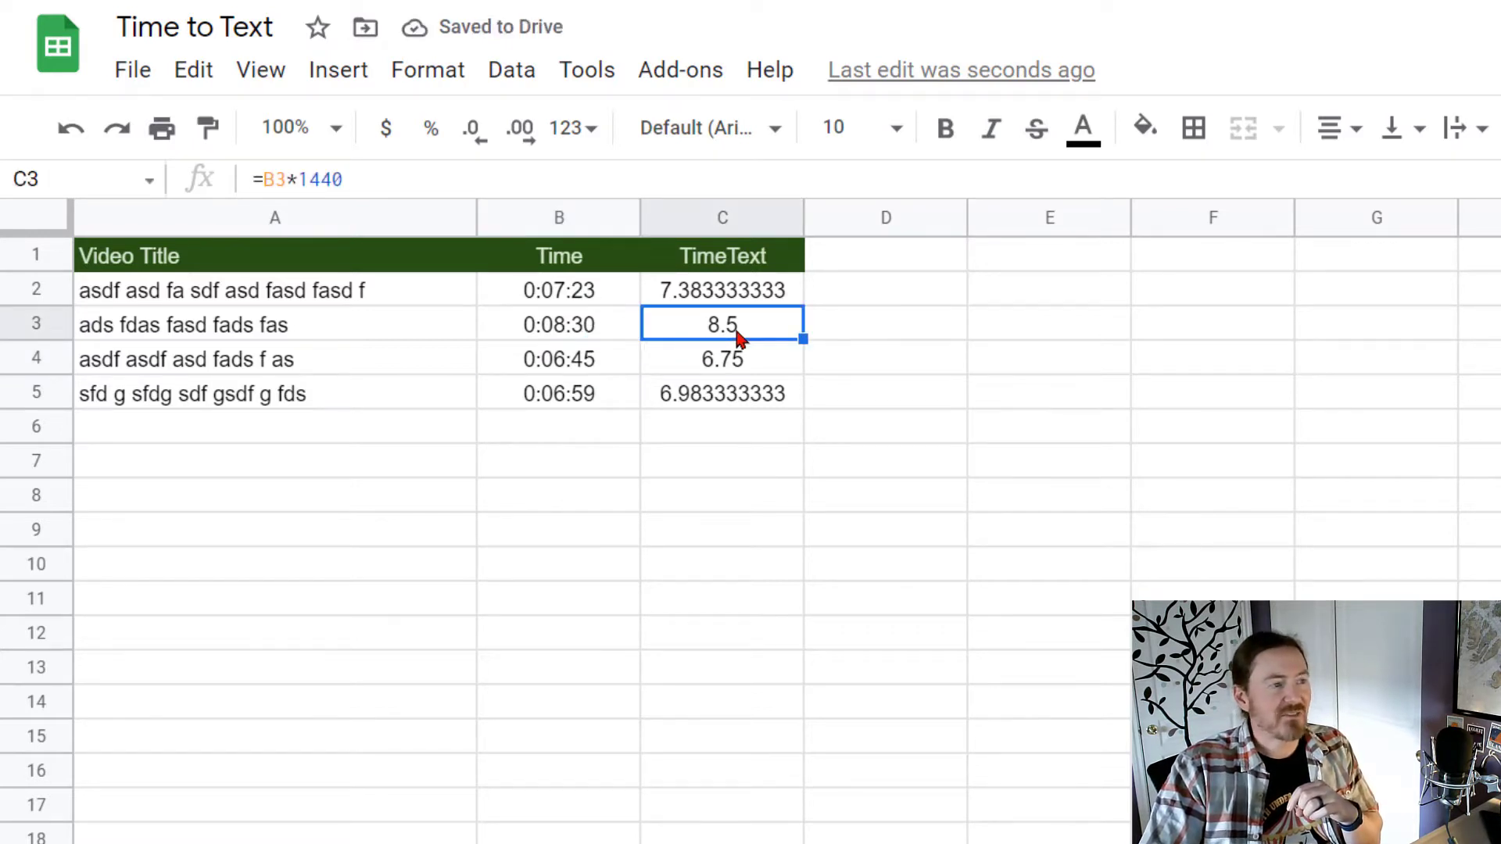
left_click(734, 294)
double_click(728, 295)
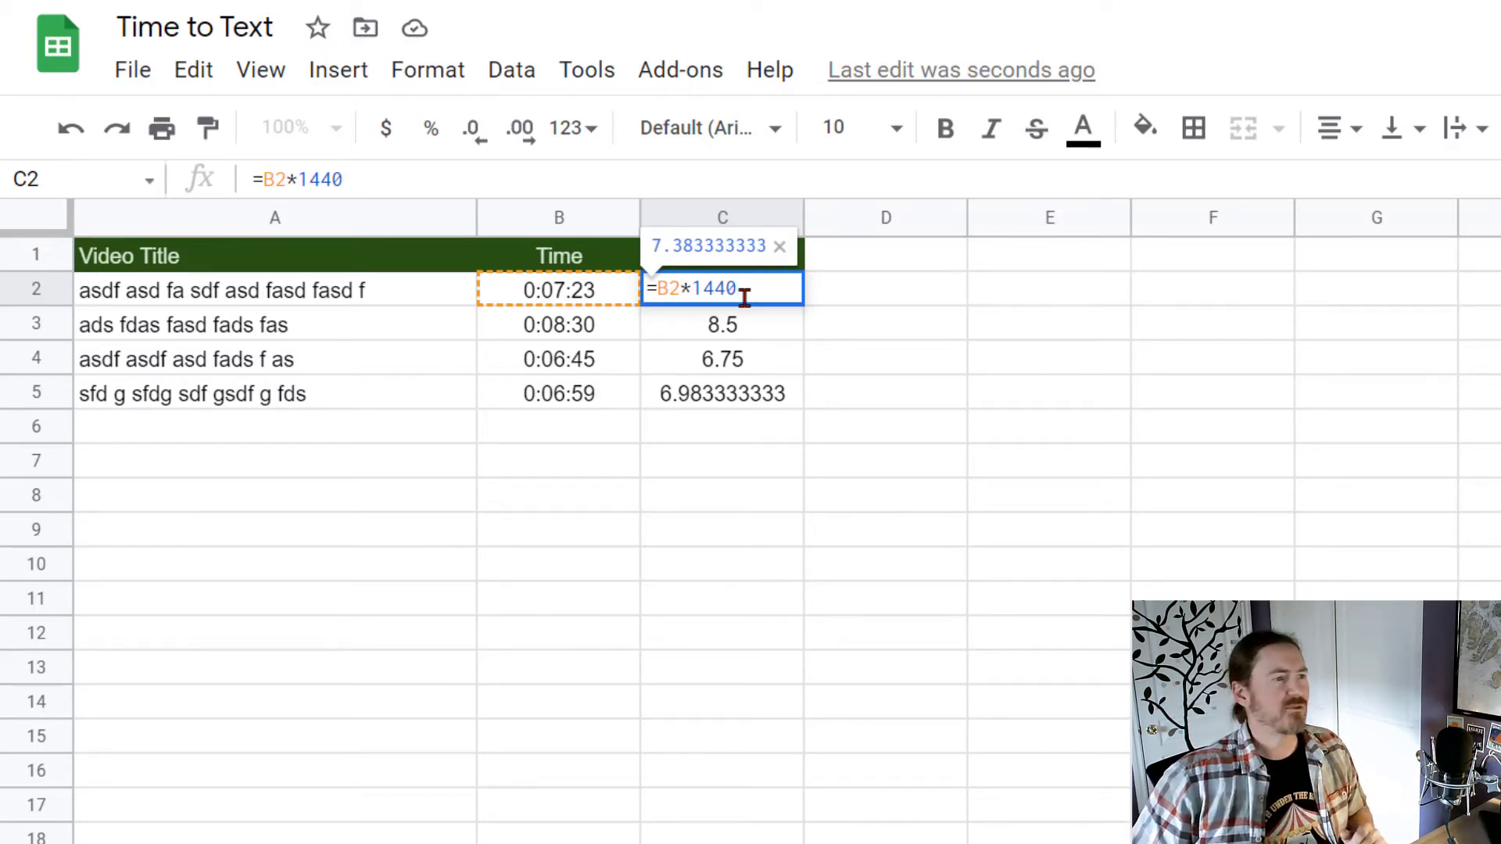
Leave C2 unchanged, compute 24 × 60 = 1,440 in Calculator, and close it.
key("Return")
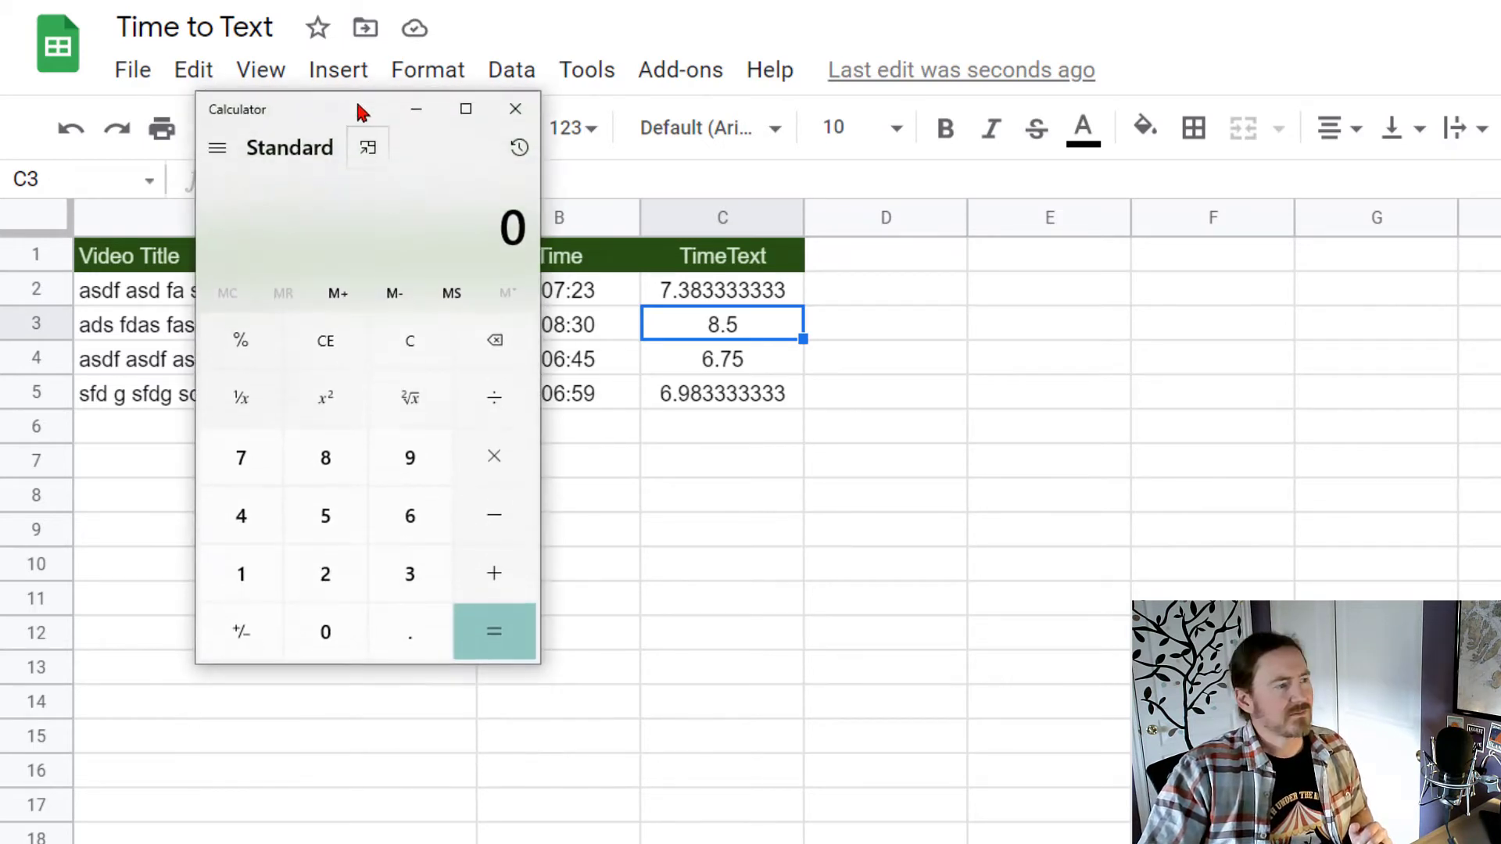
left_click(335, 574)
left_click(235, 514)
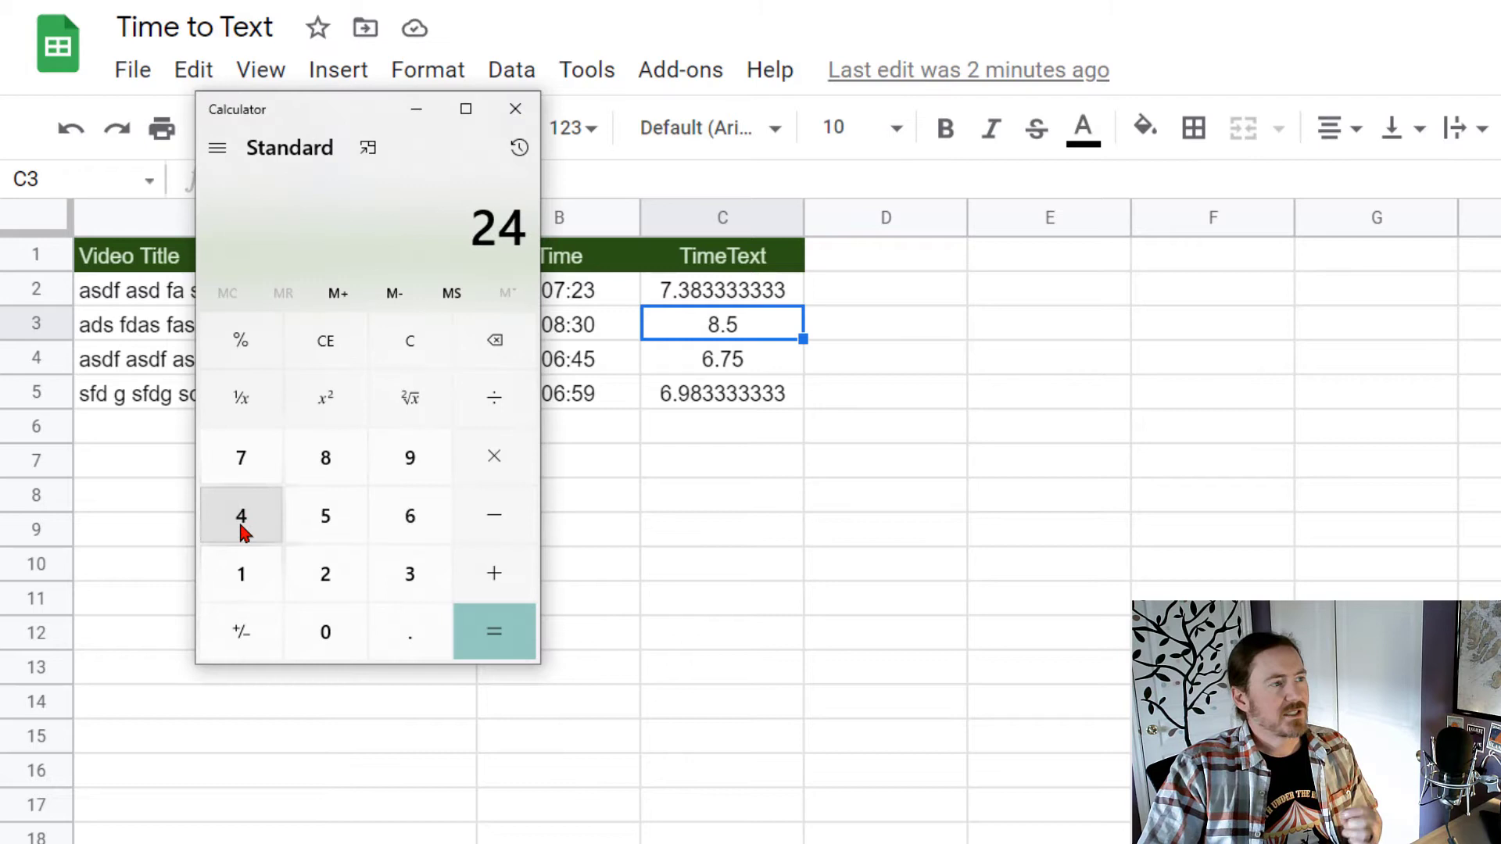
left_click(493, 460)
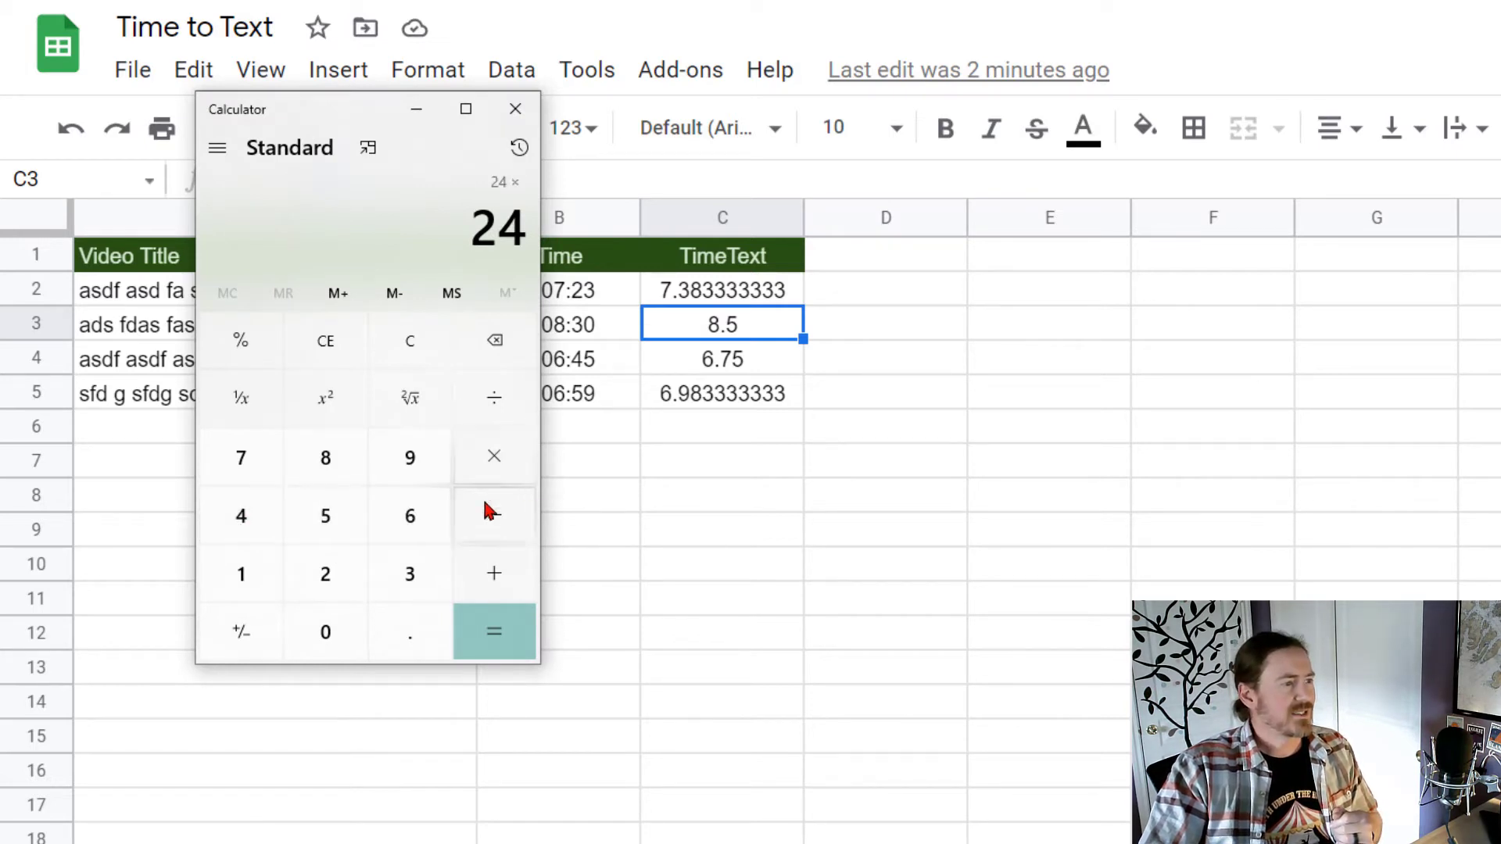
left_click(413, 522)
left_click(330, 630)
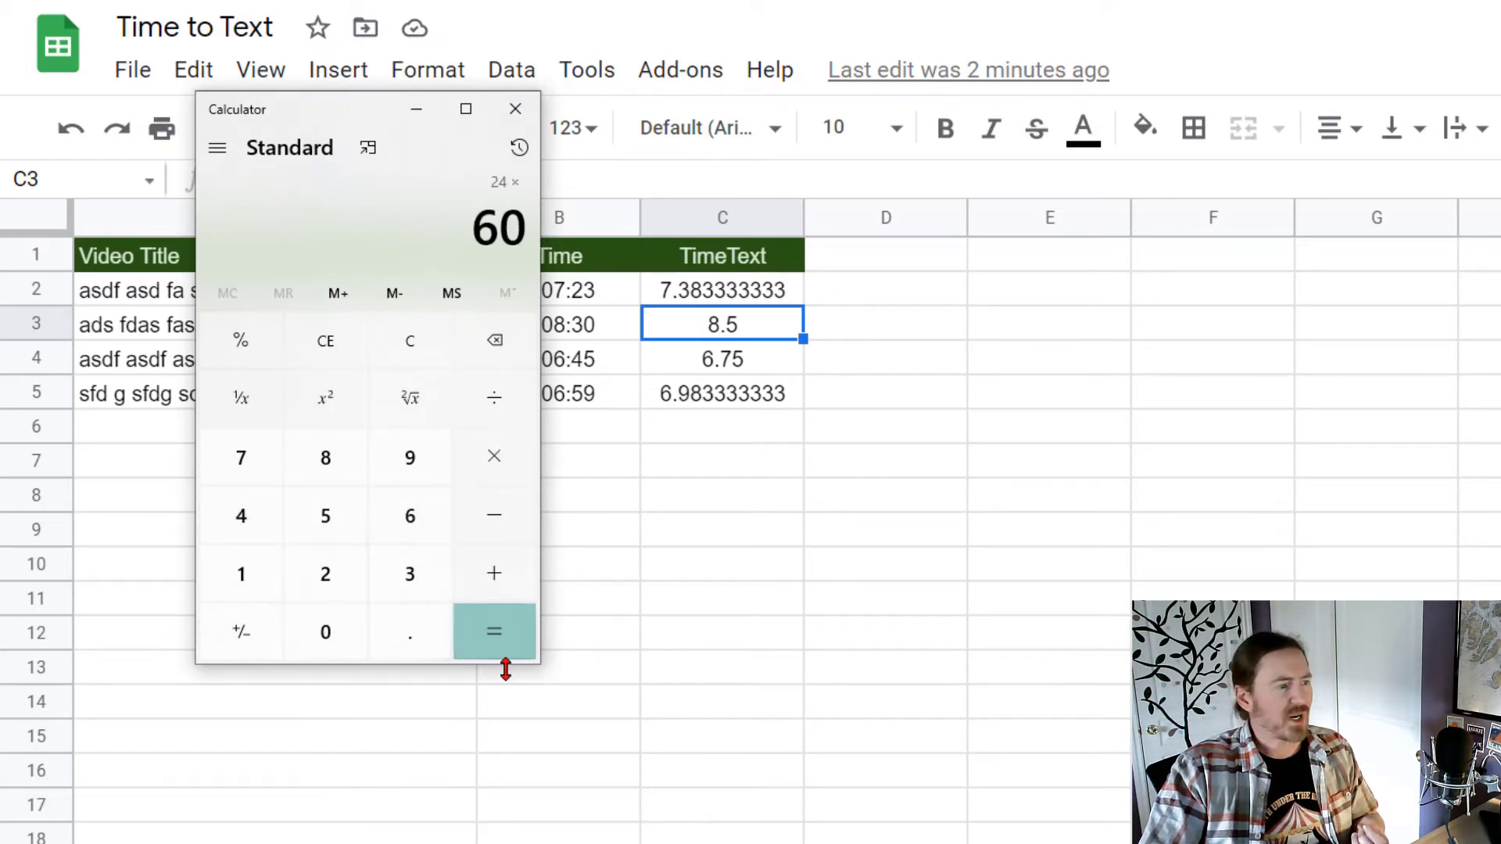
left_click(498, 636)
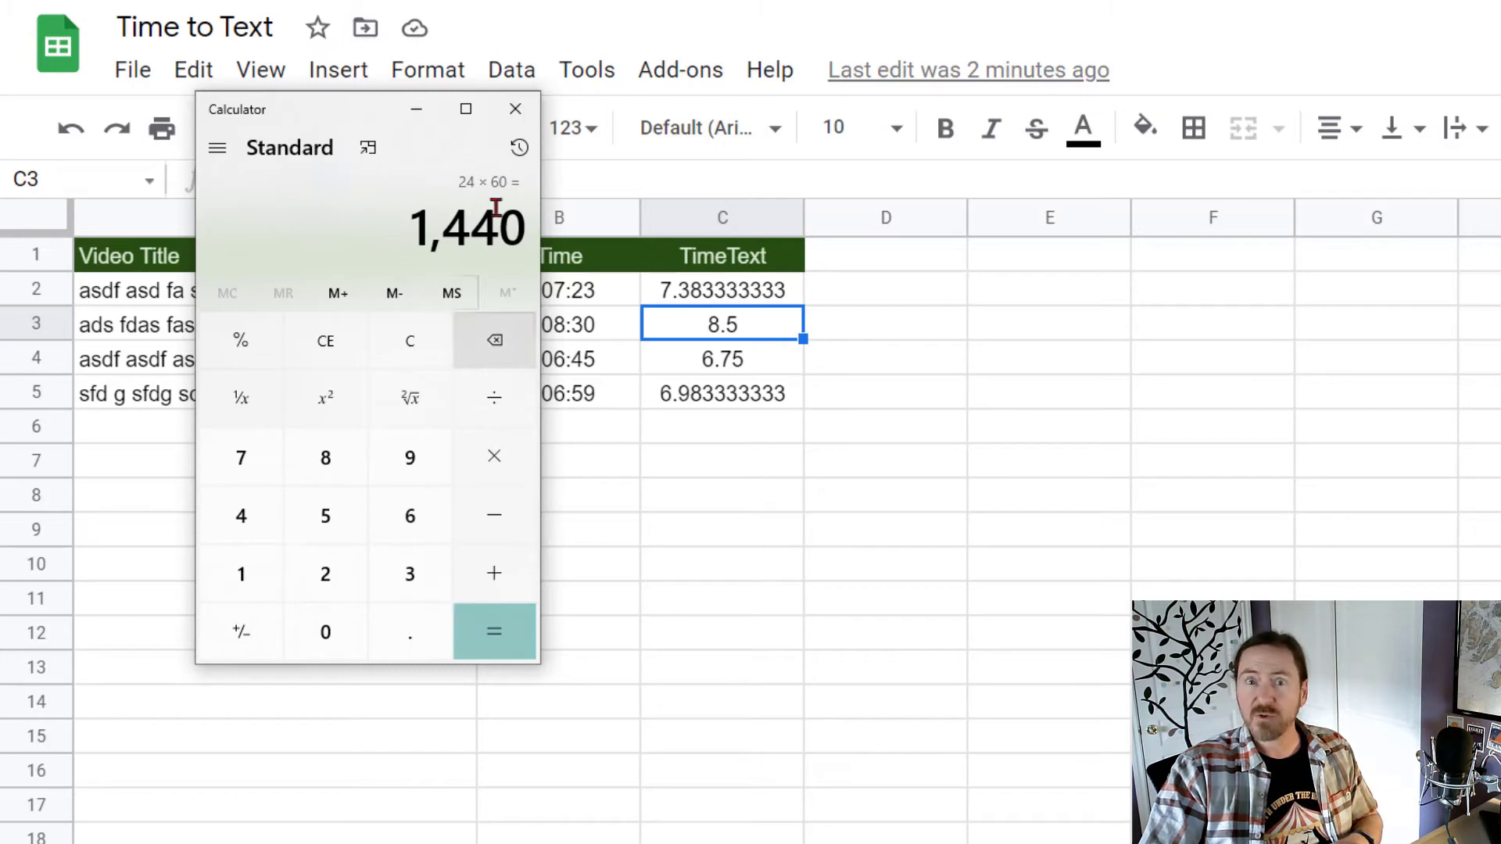
left_click(515, 108)
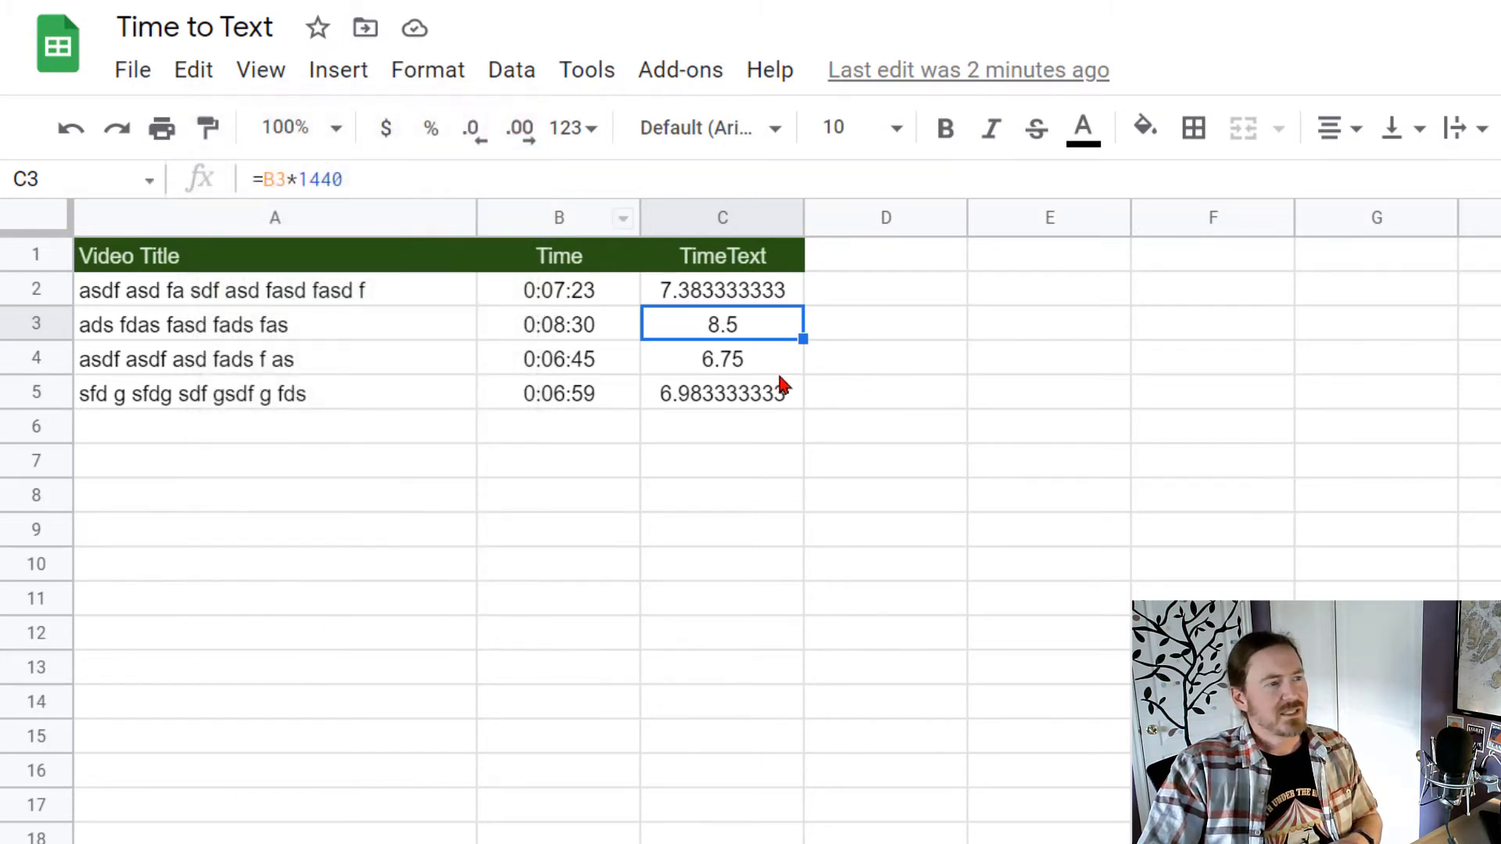
Wrap C2's formula as =round(B2*1440,0) so it shows 7.
left_click(758, 295)
double_click(758, 296)
left_click(658, 288)
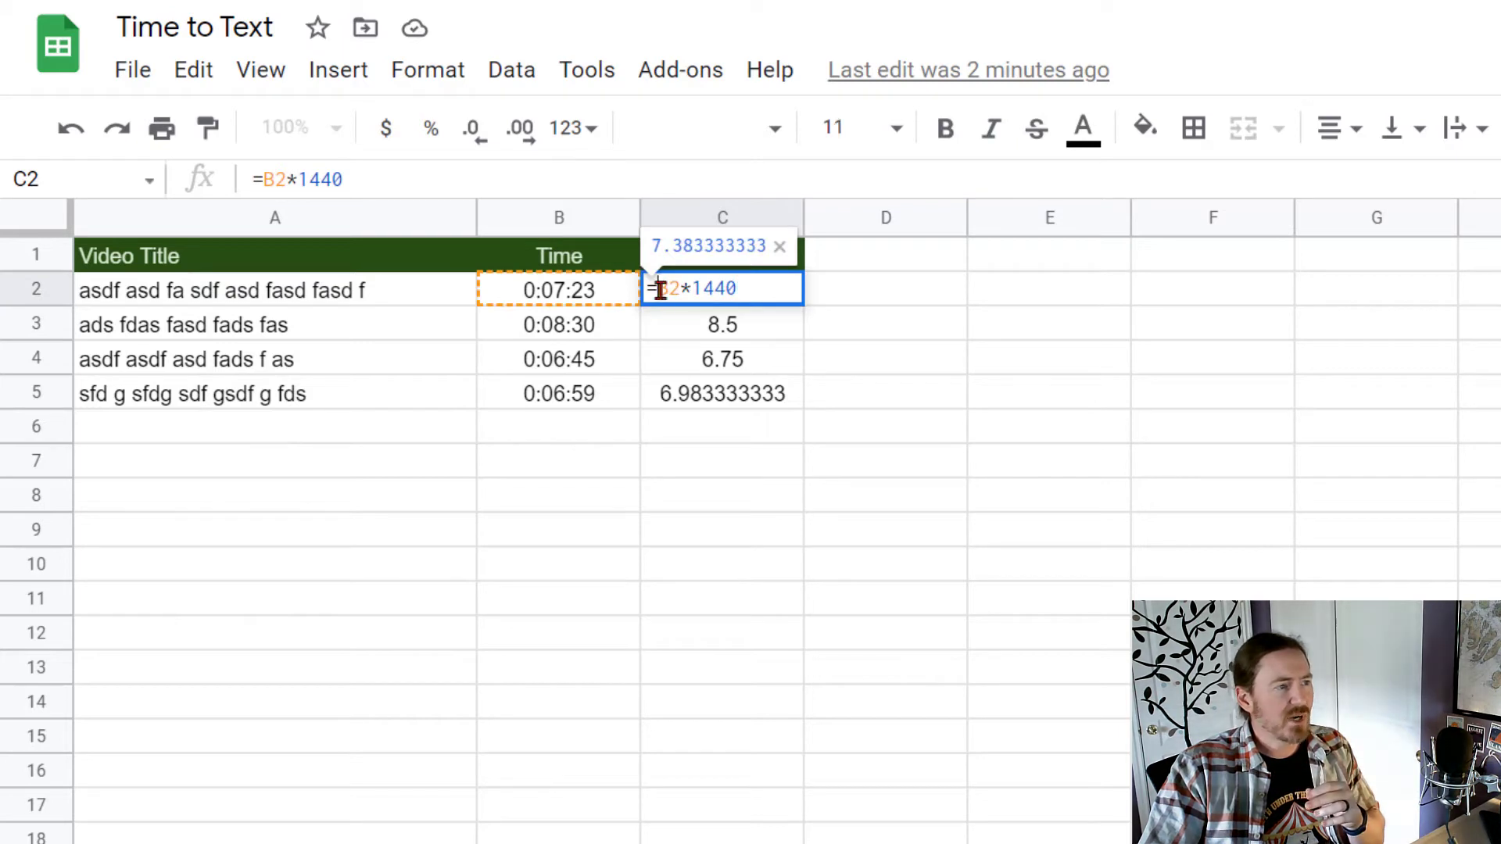
type("round(")
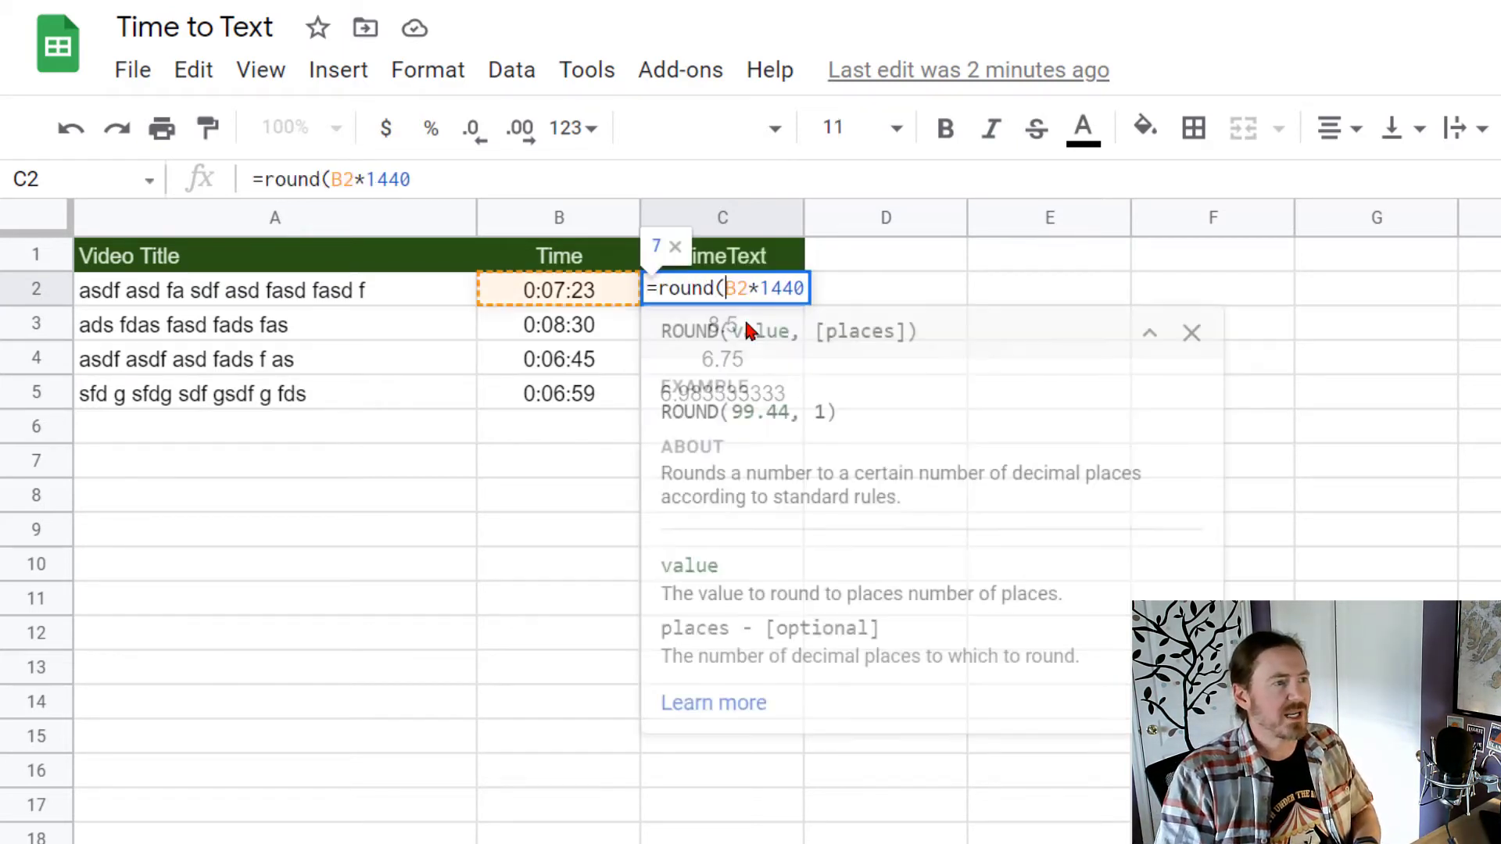
left_click(803, 286)
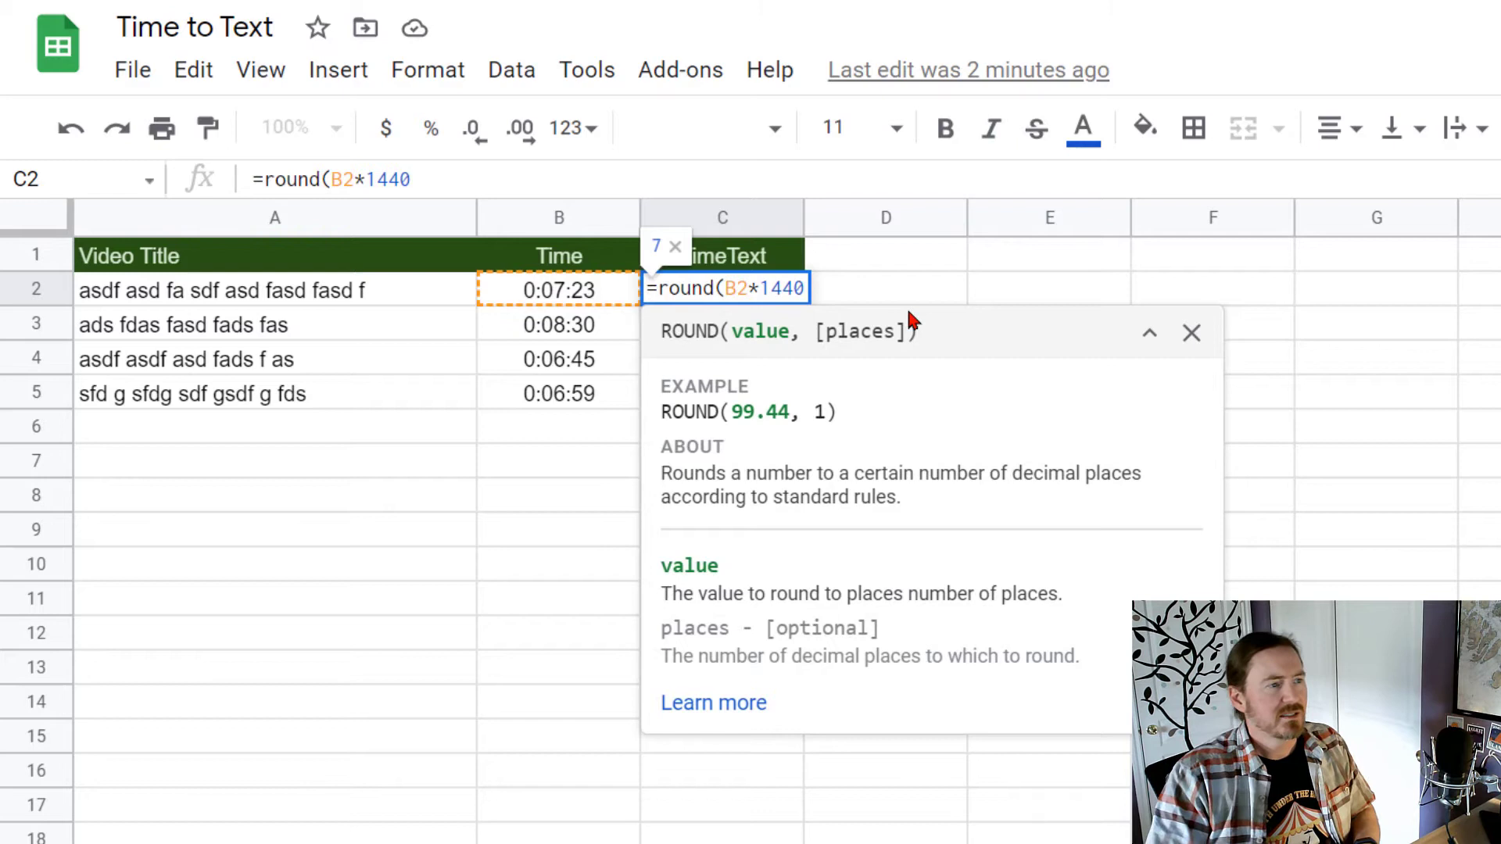
type(",0")
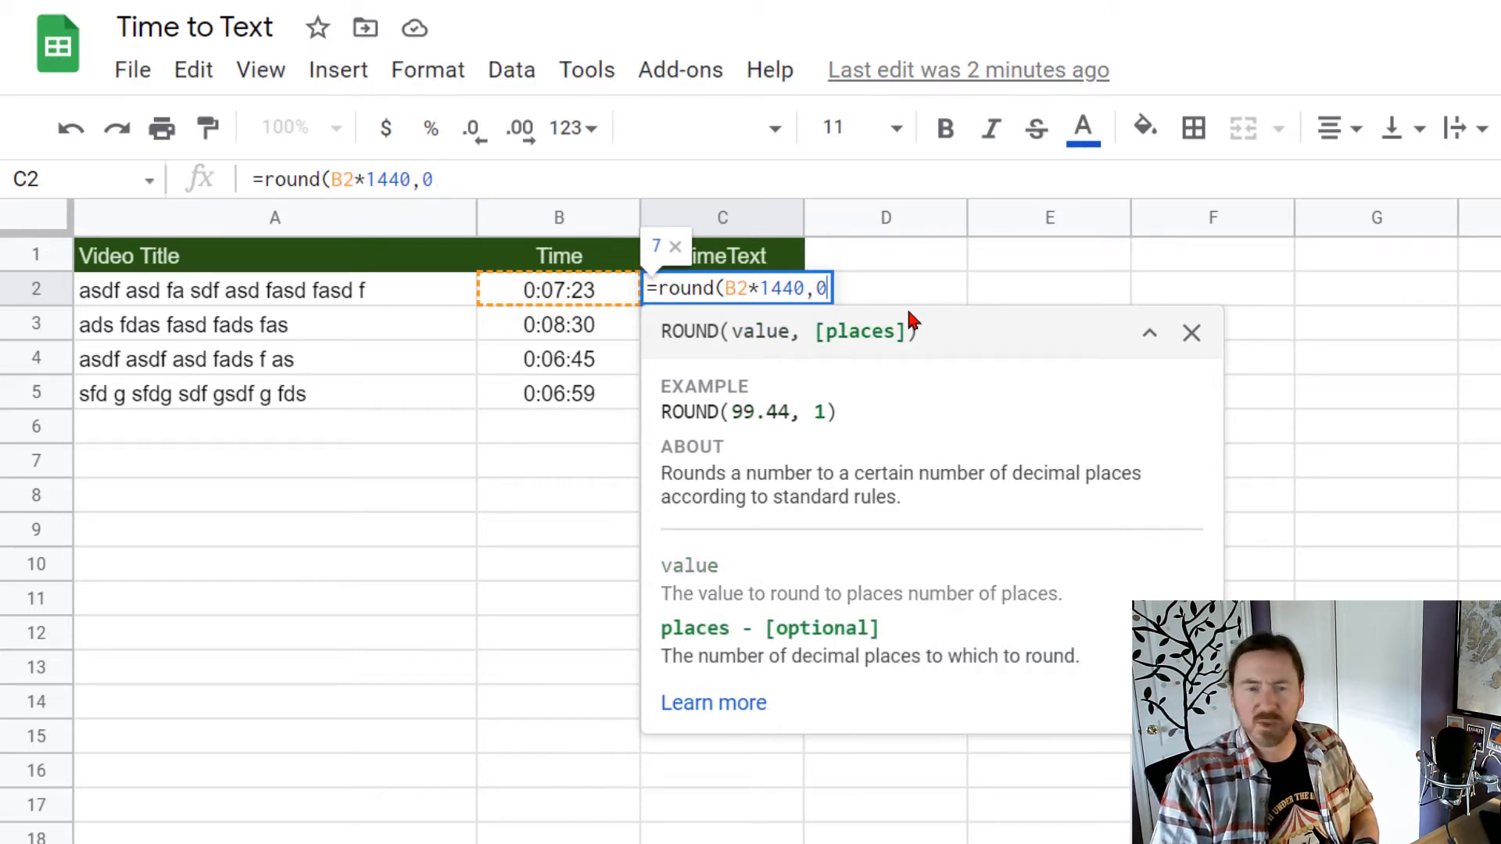
type(")")
key("Return")
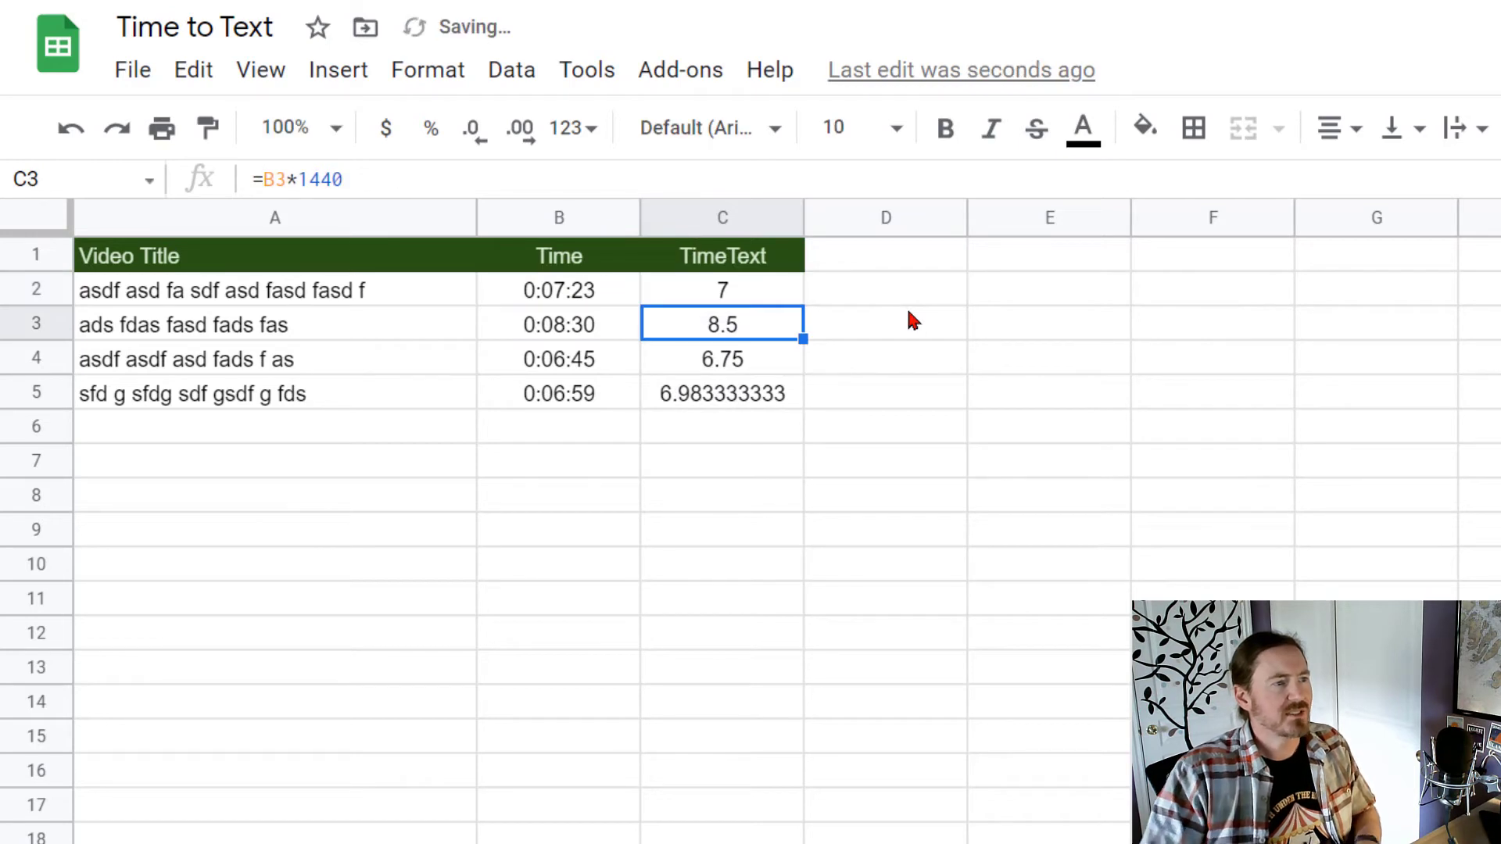
Copy the rounded formula down to C5 and check C3.
left_click(774, 294)
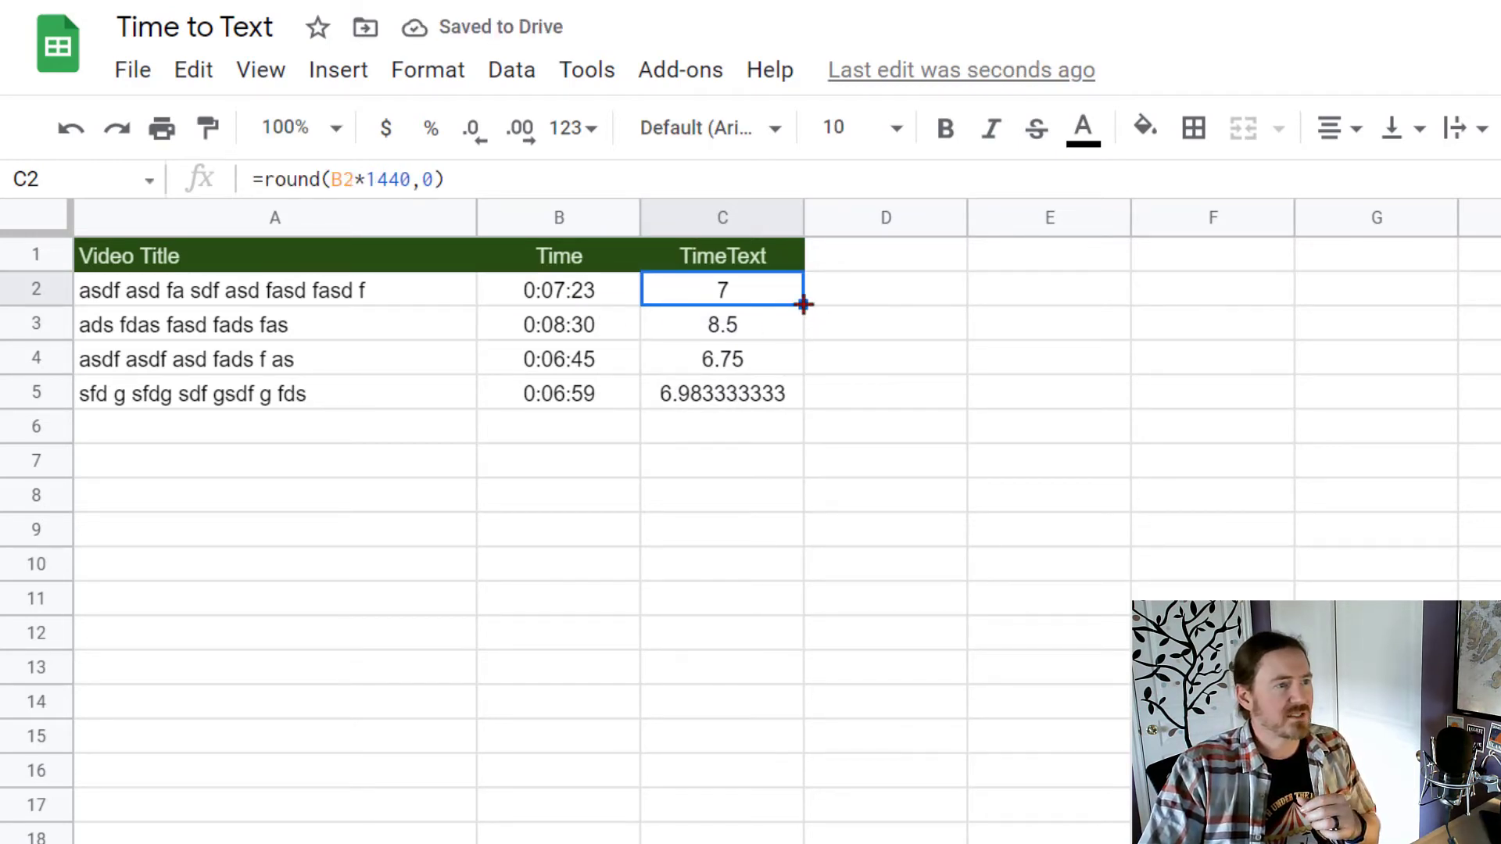
left_click_drag(803, 305, 795, 402)
left_click(770, 333)
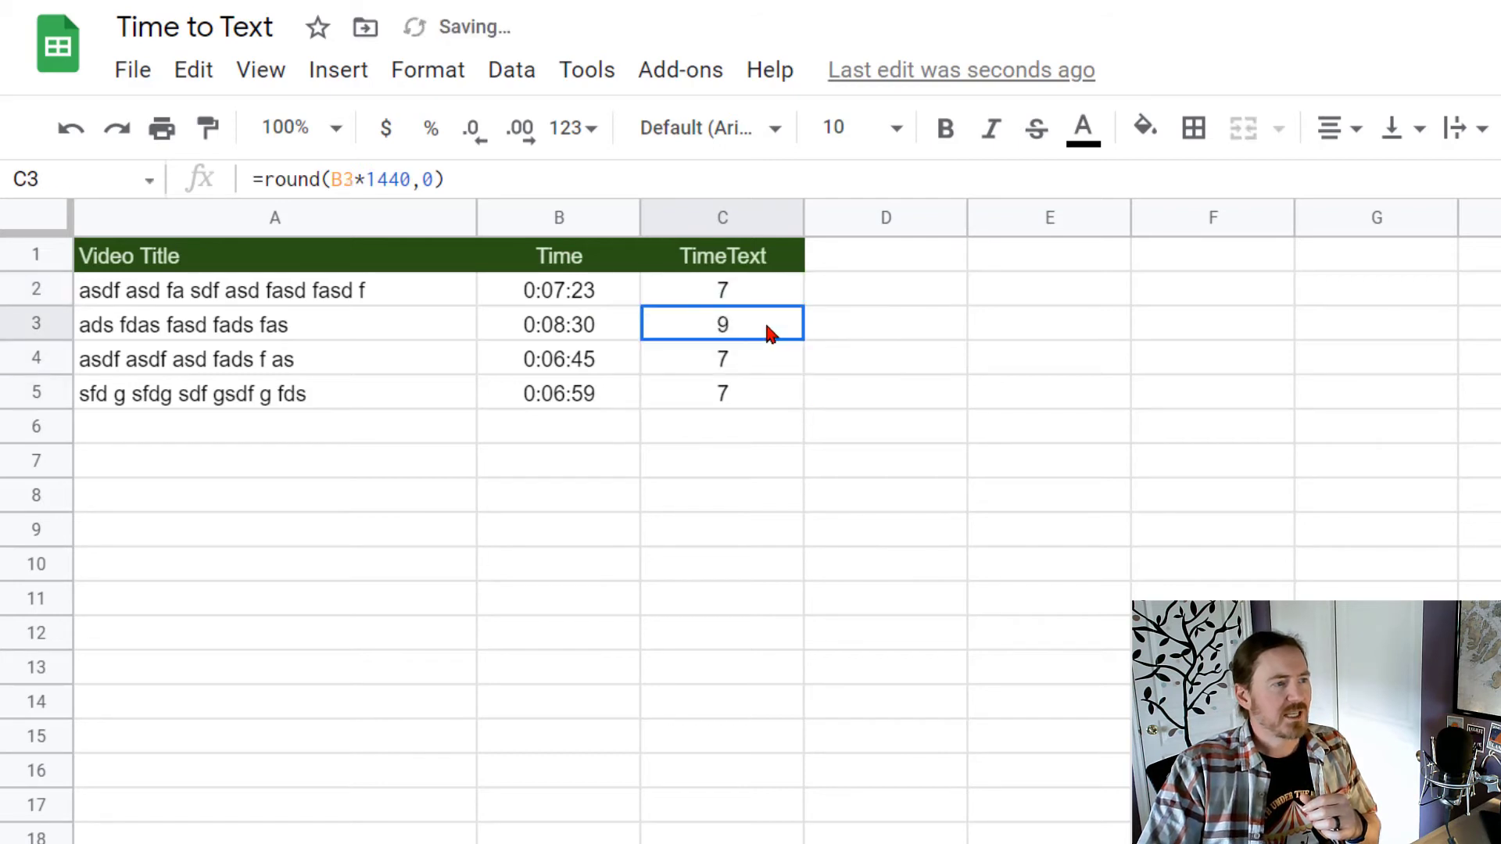
Replace C2's formula with =CONCATENATE("(",round(B2*1440,0)," minutes)") to show (7 minutes).
left_click(767, 298)
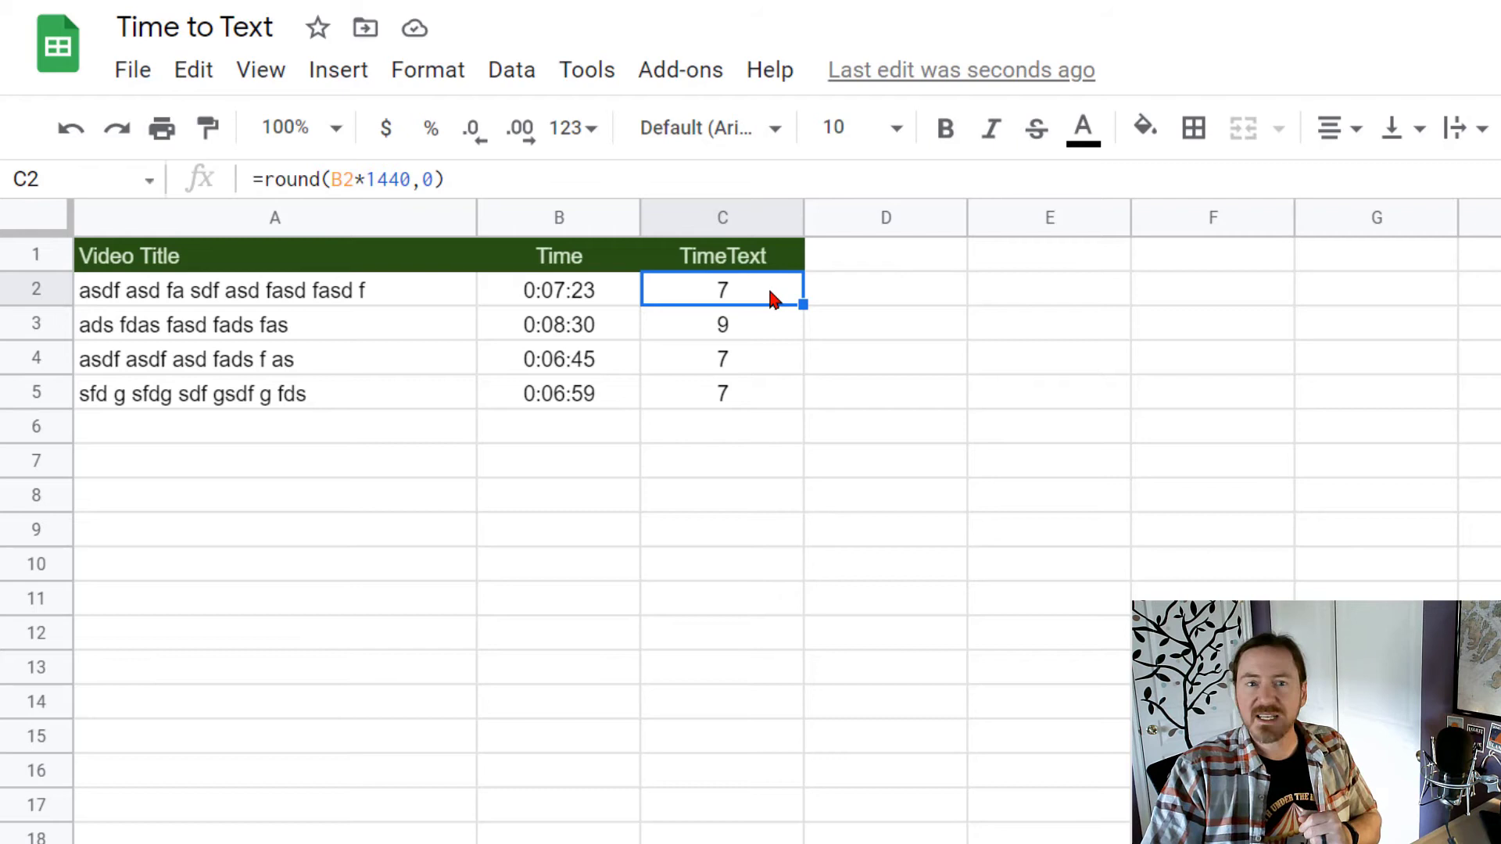
double_click(772, 297)
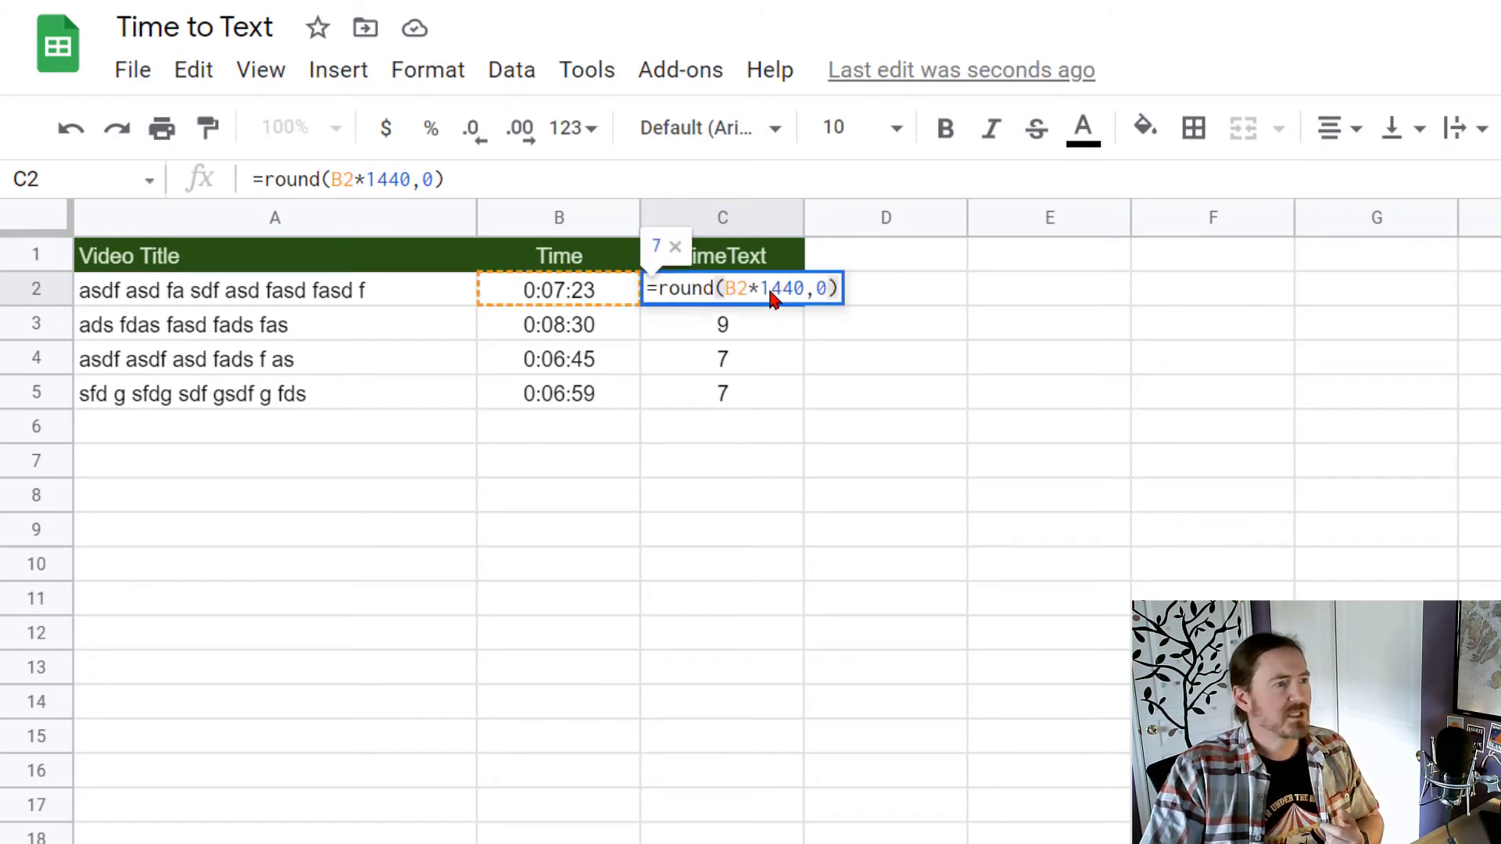
left_click_drag(656, 289, 851, 310)
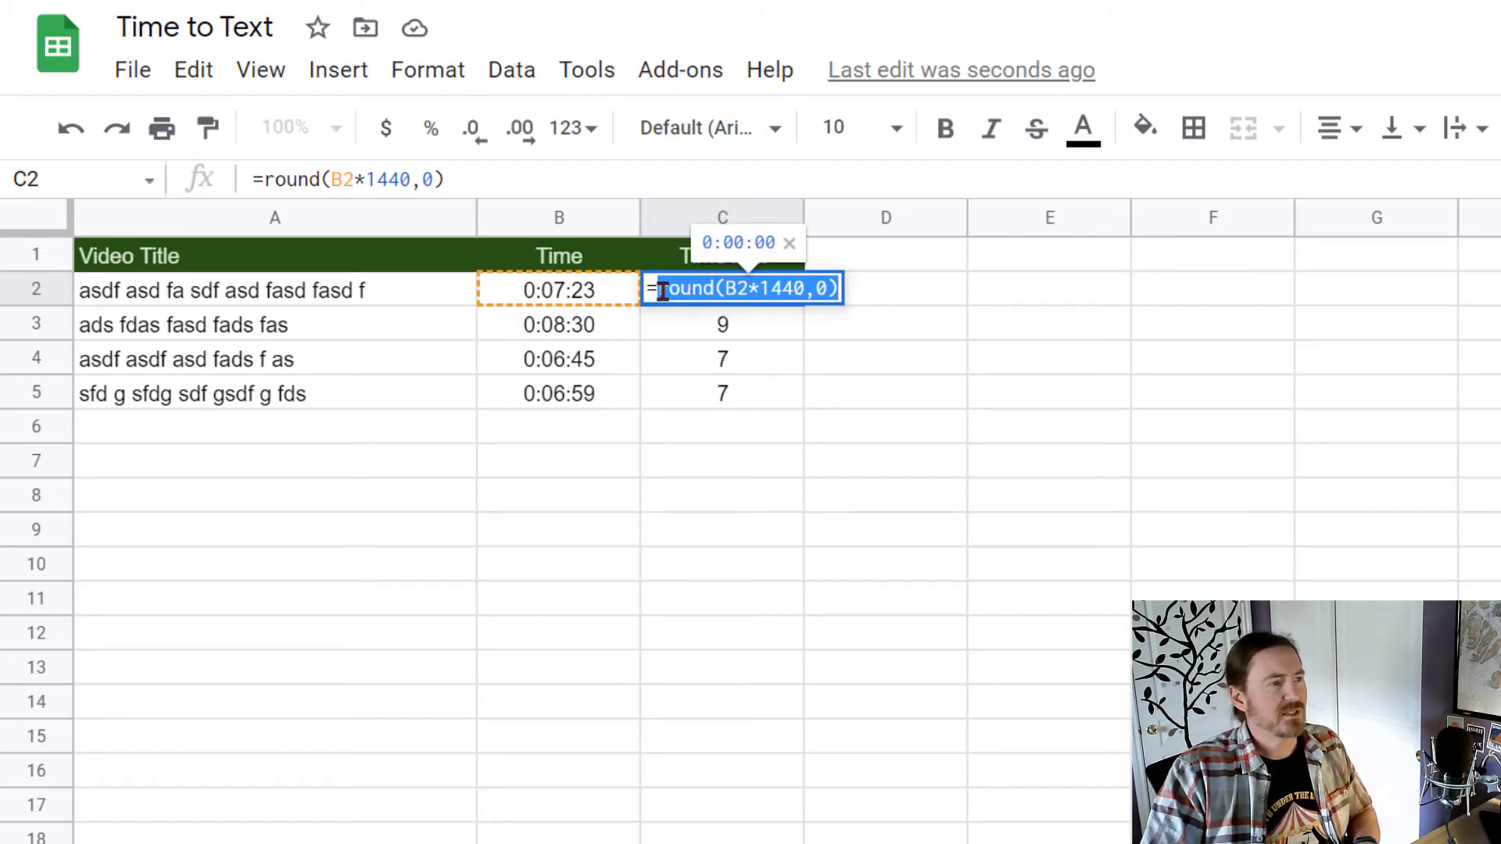
left_click_drag(658, 289, 911, 301)
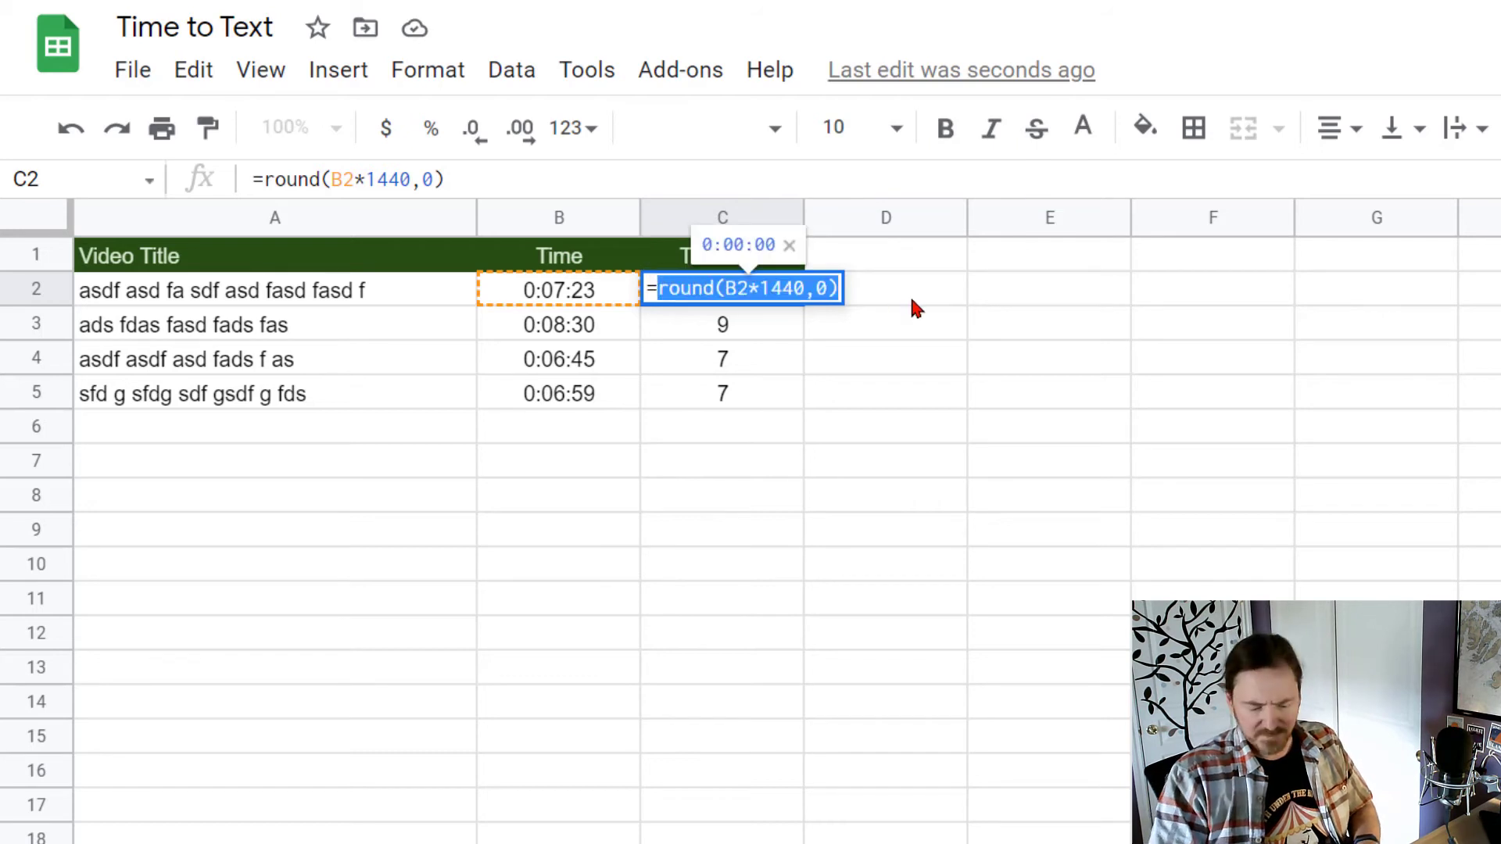
key("BackSpace")
type("con")
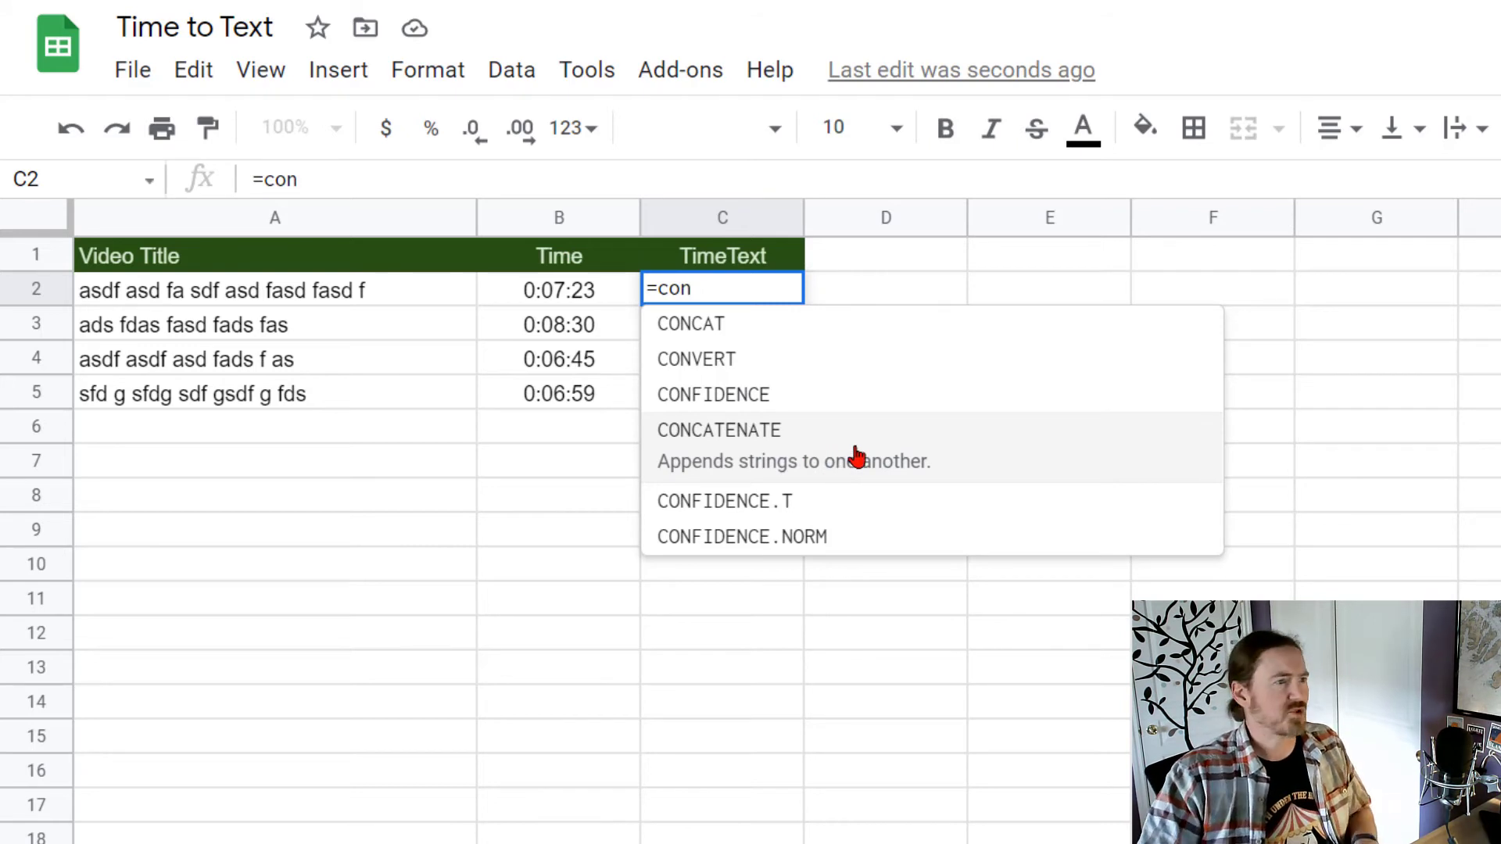
left_click(857, 455)
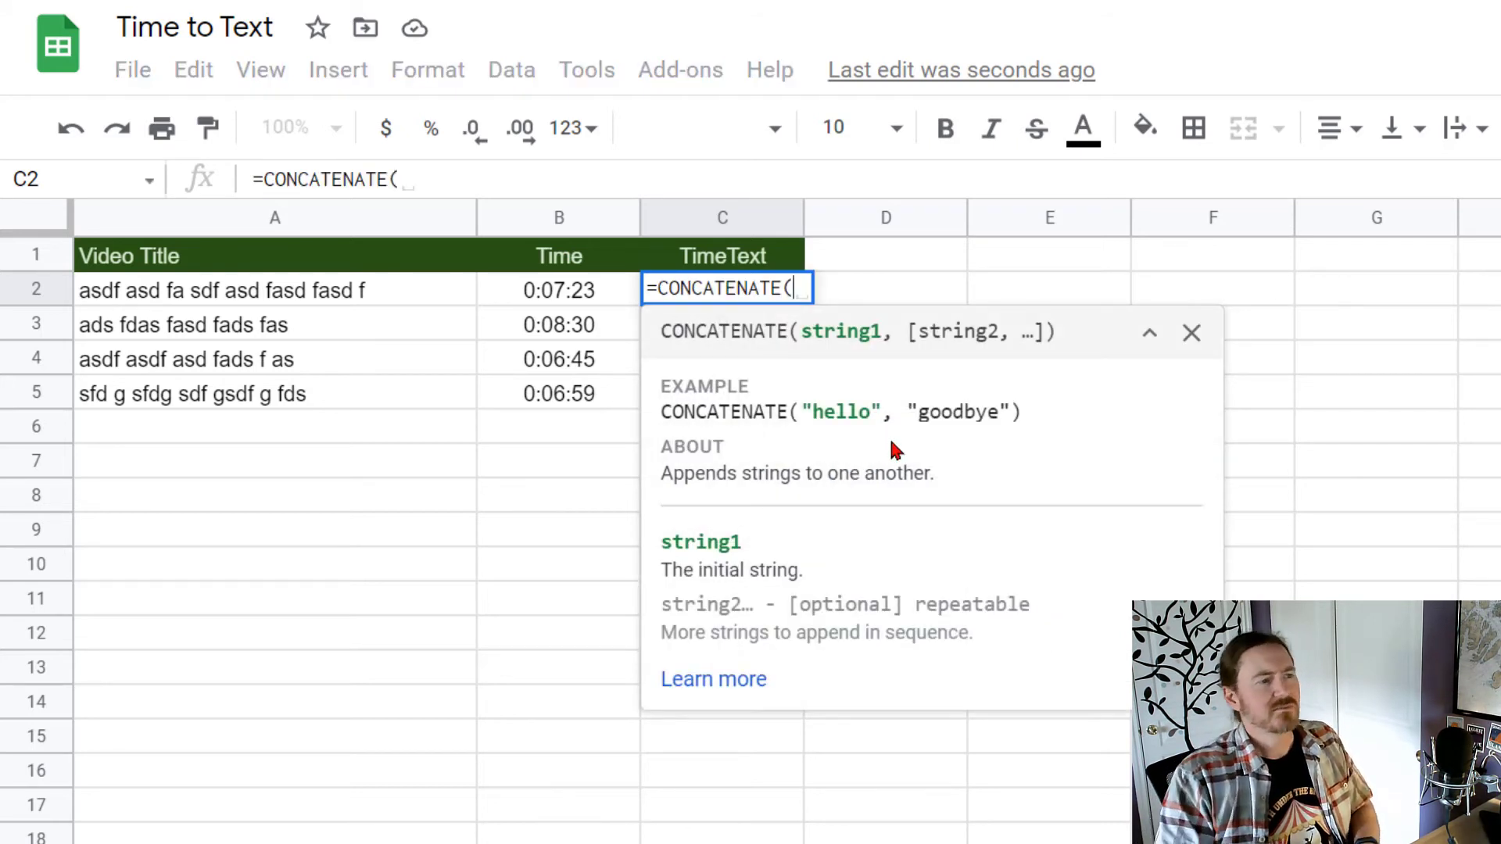
type("\"")
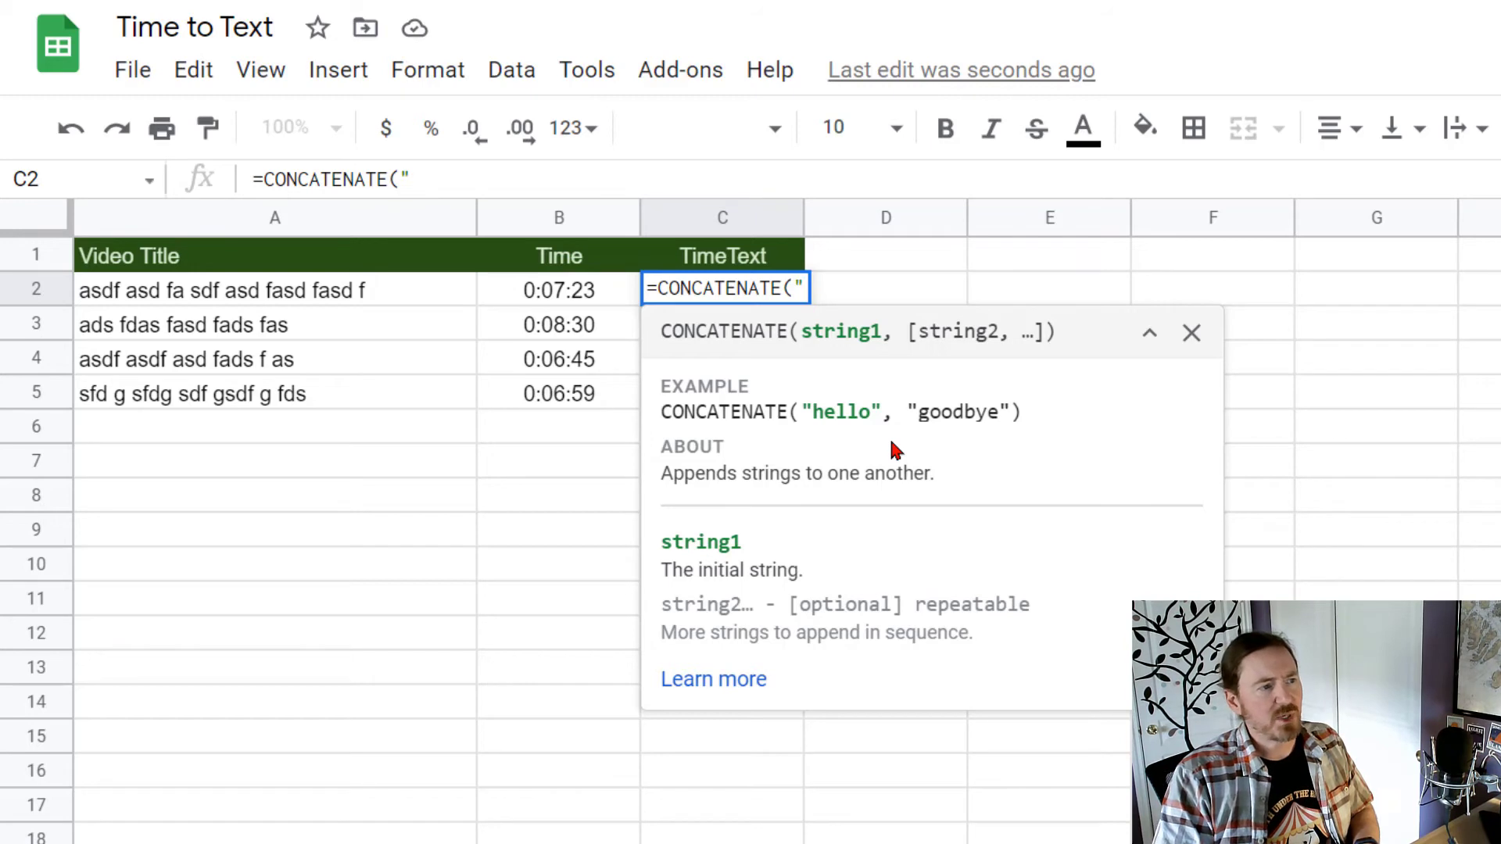
type("(\"")
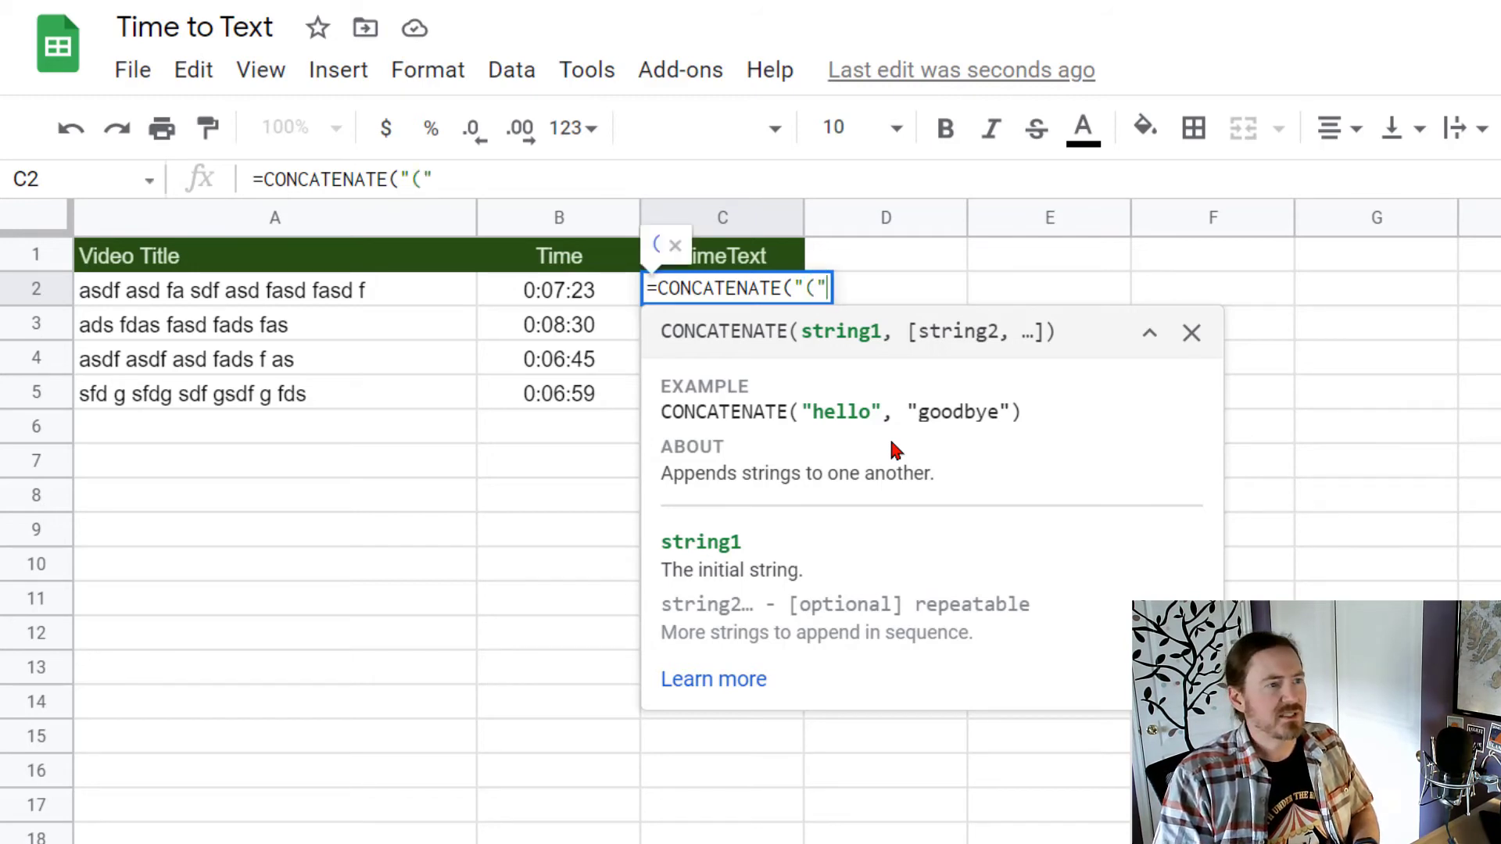
type(",")
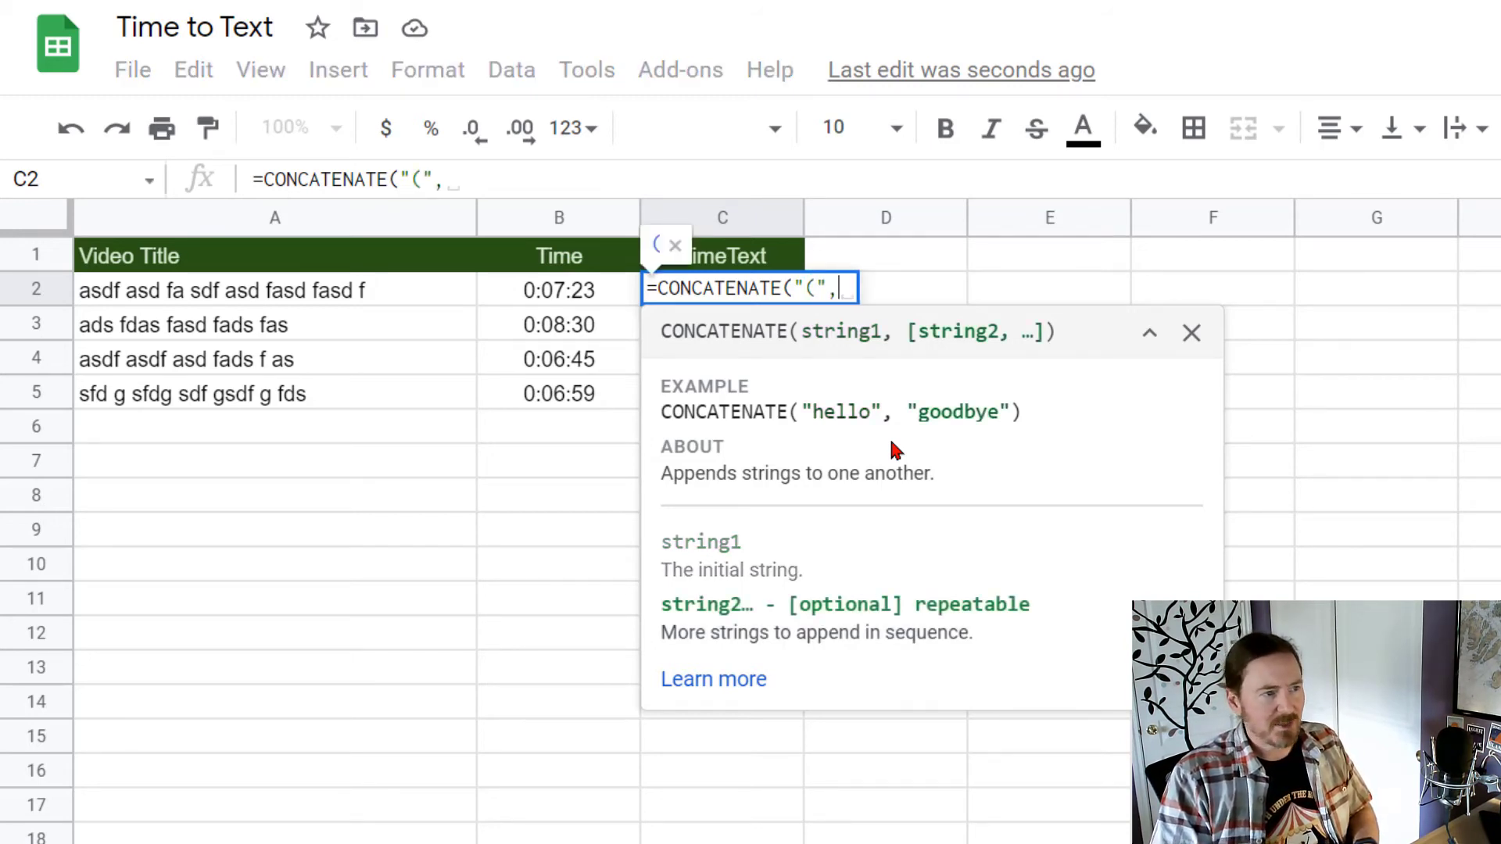
type("round(B2*1440,0)")
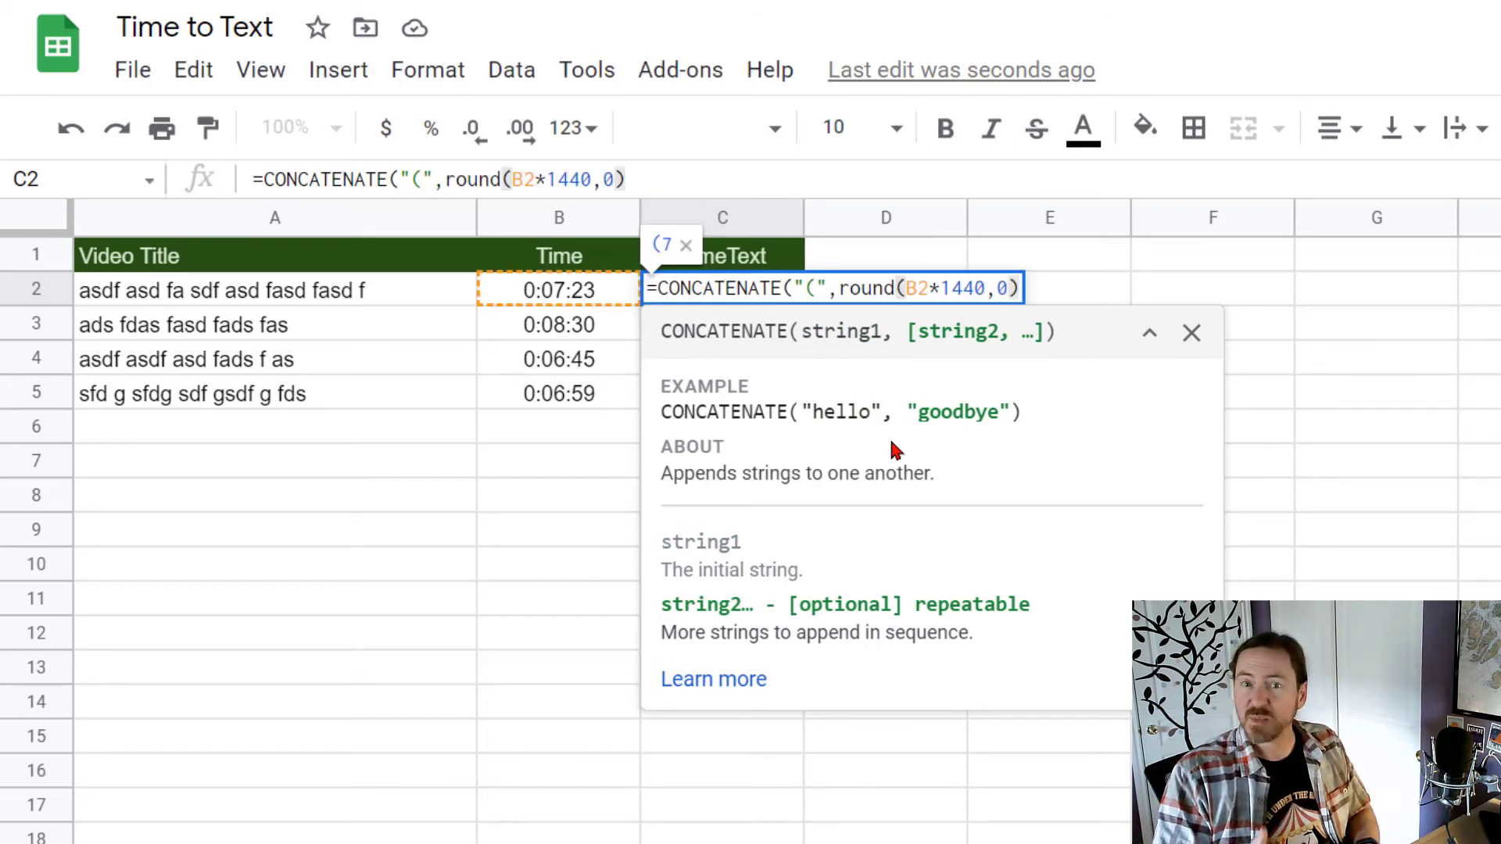
type(",")
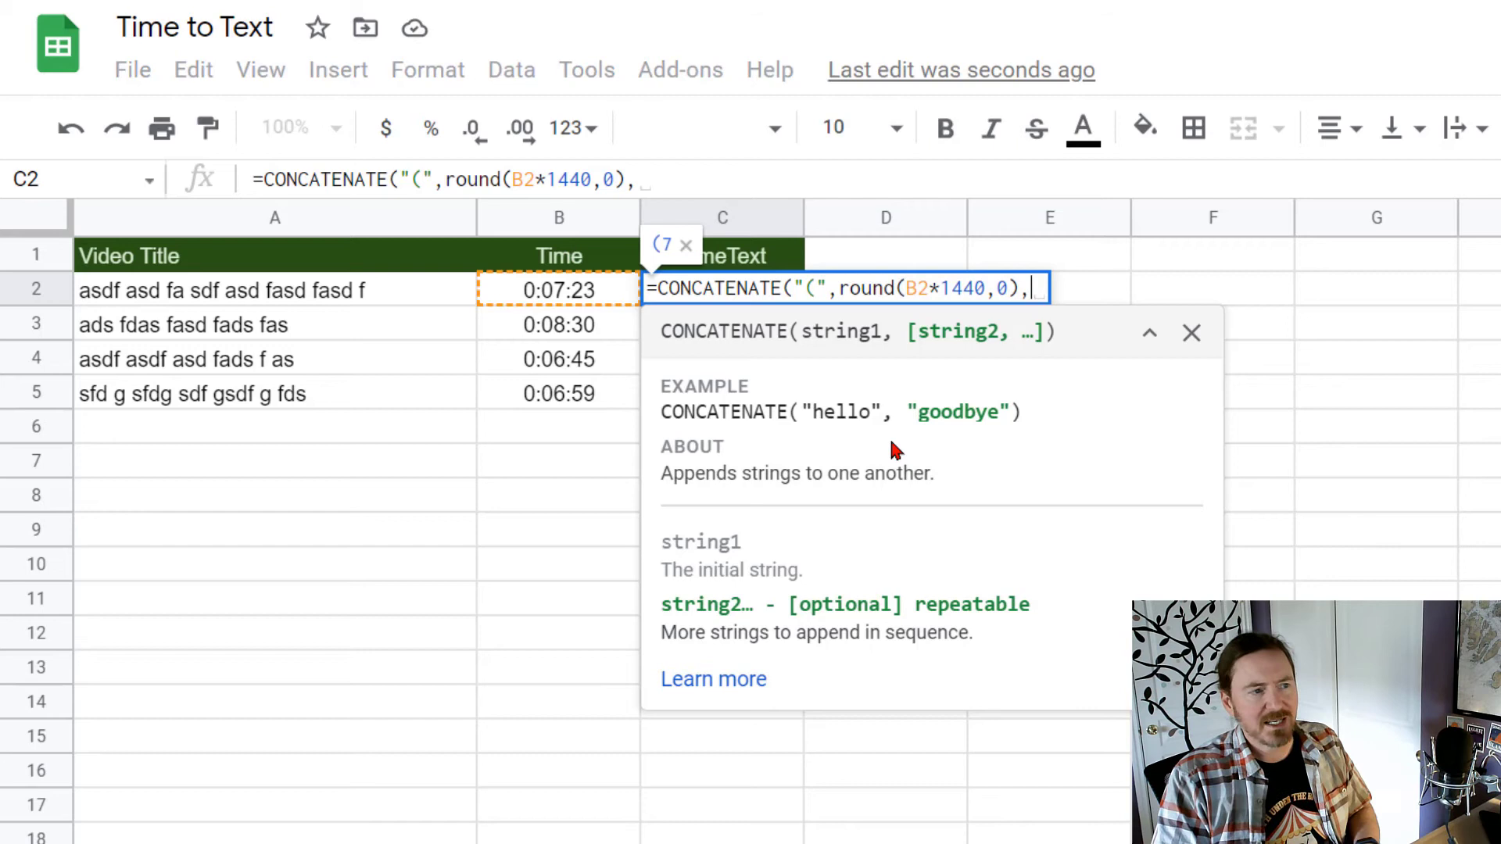
type("\"")
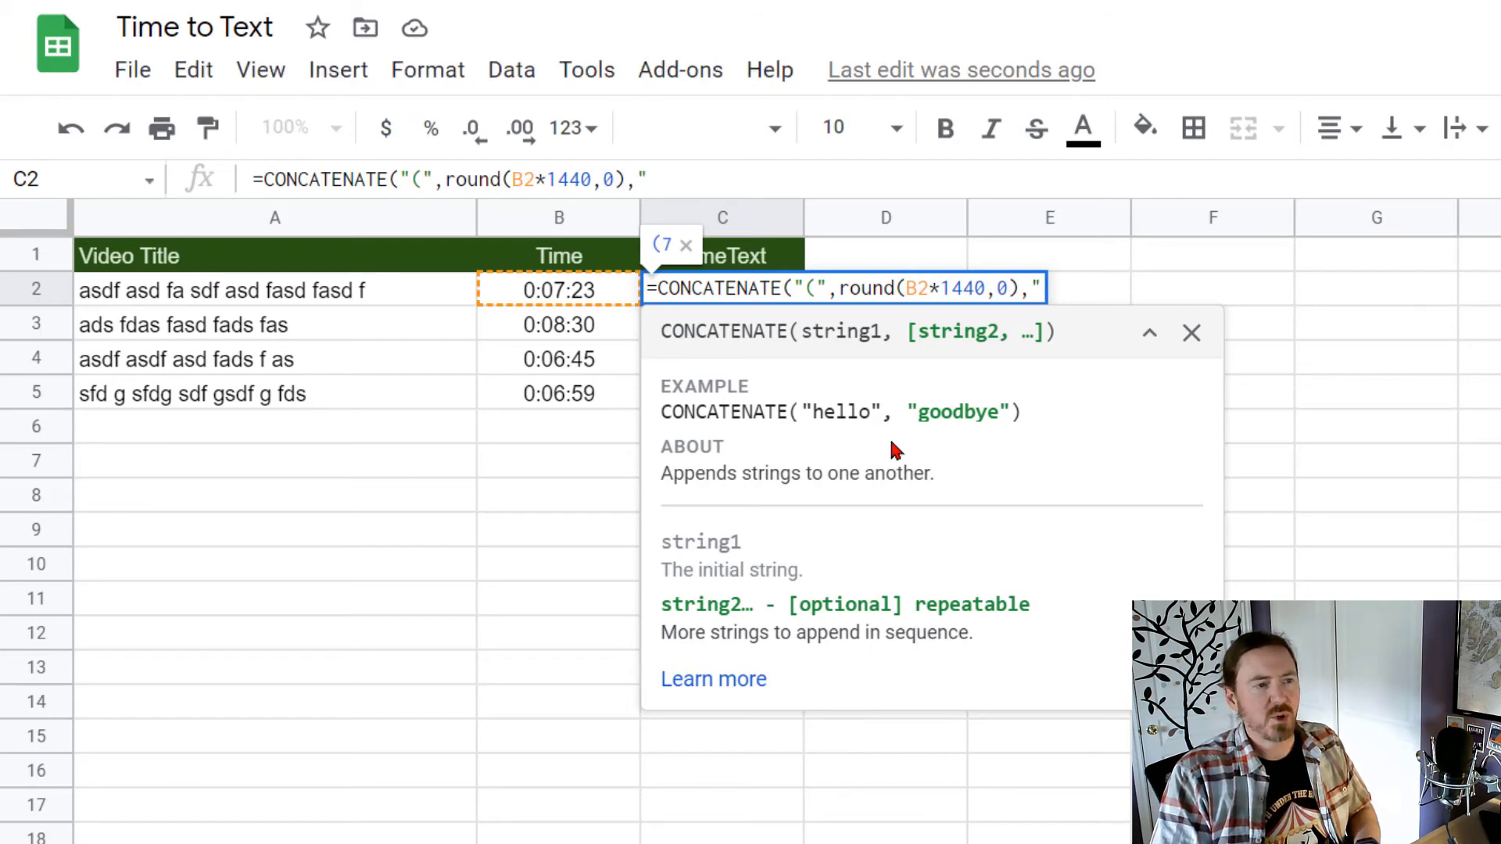
type(" minutes)")
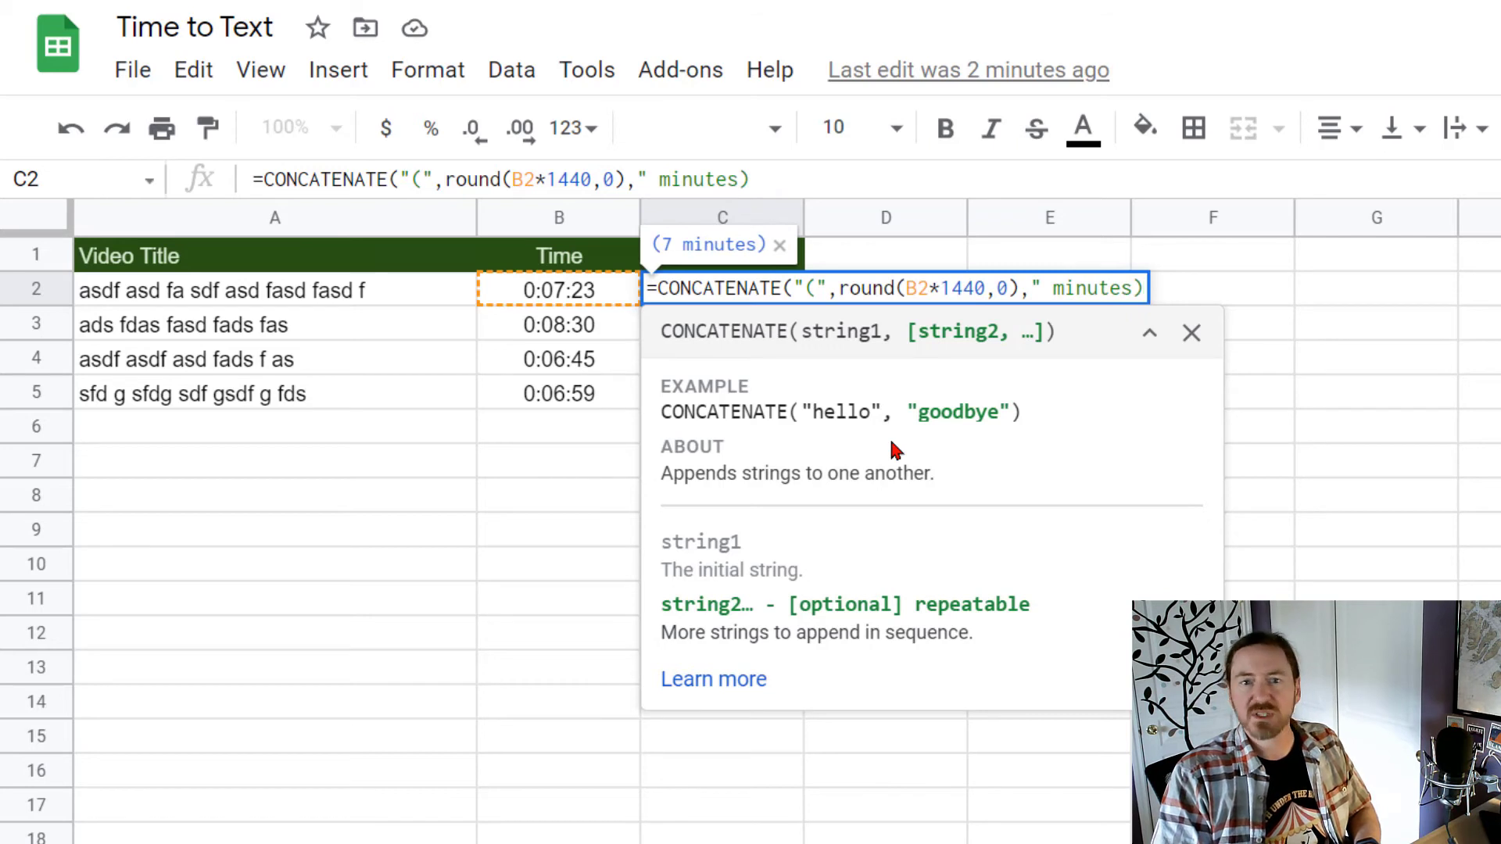
type("\"")
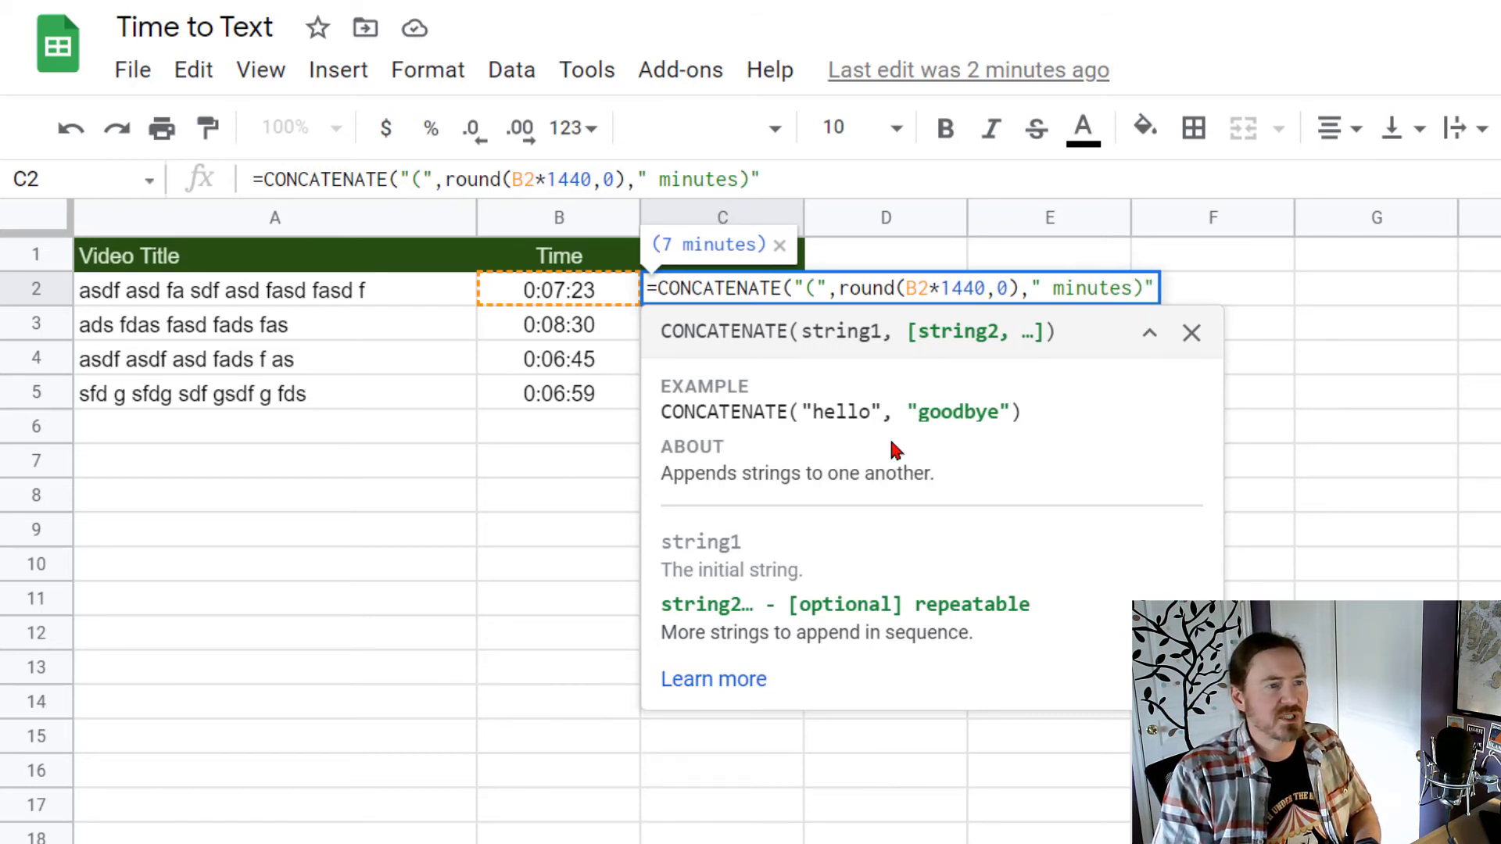
type(")")
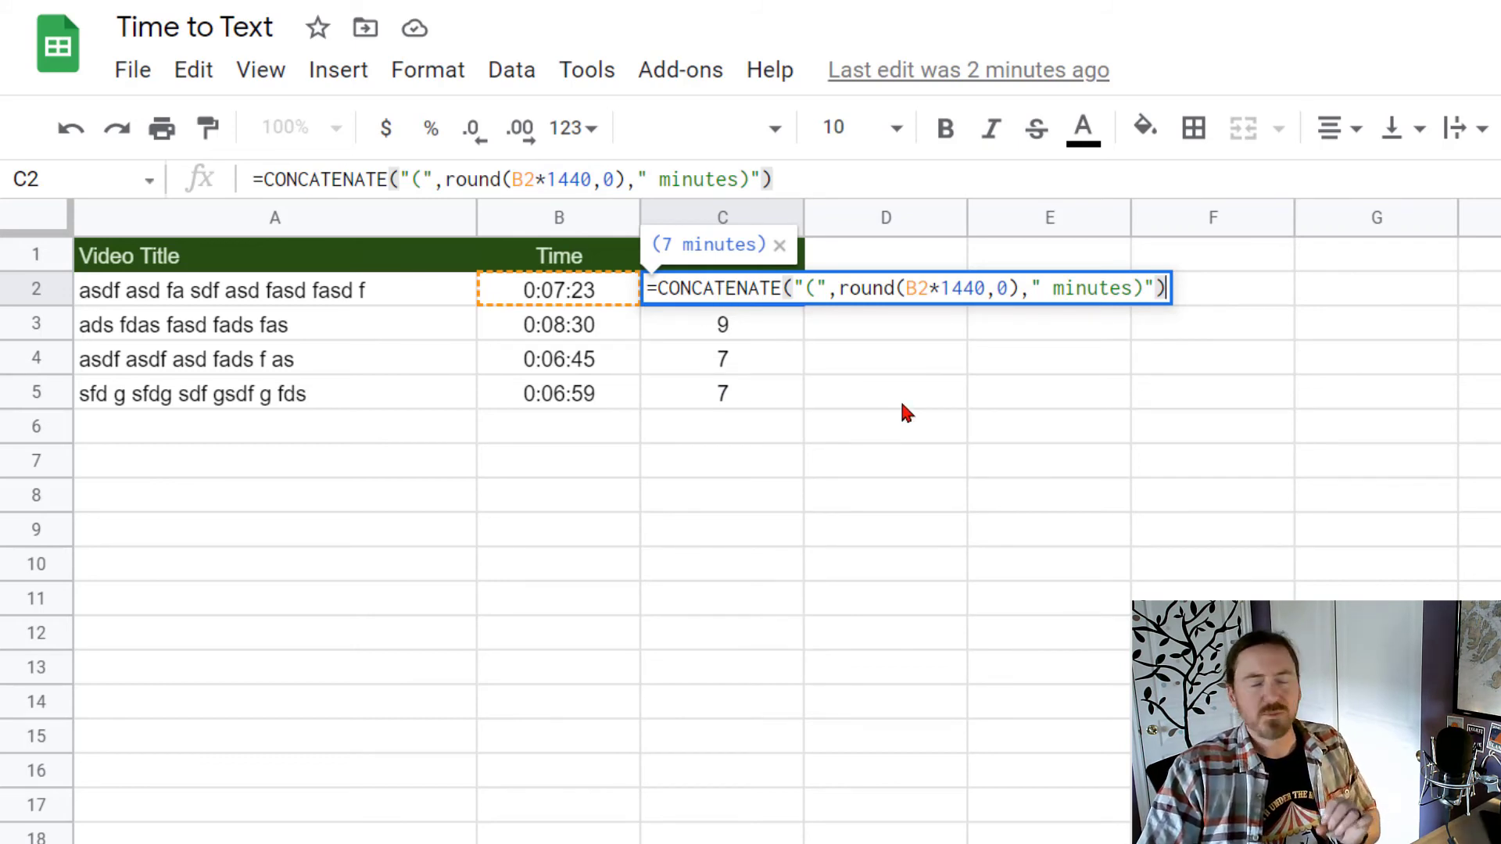
key("Return")
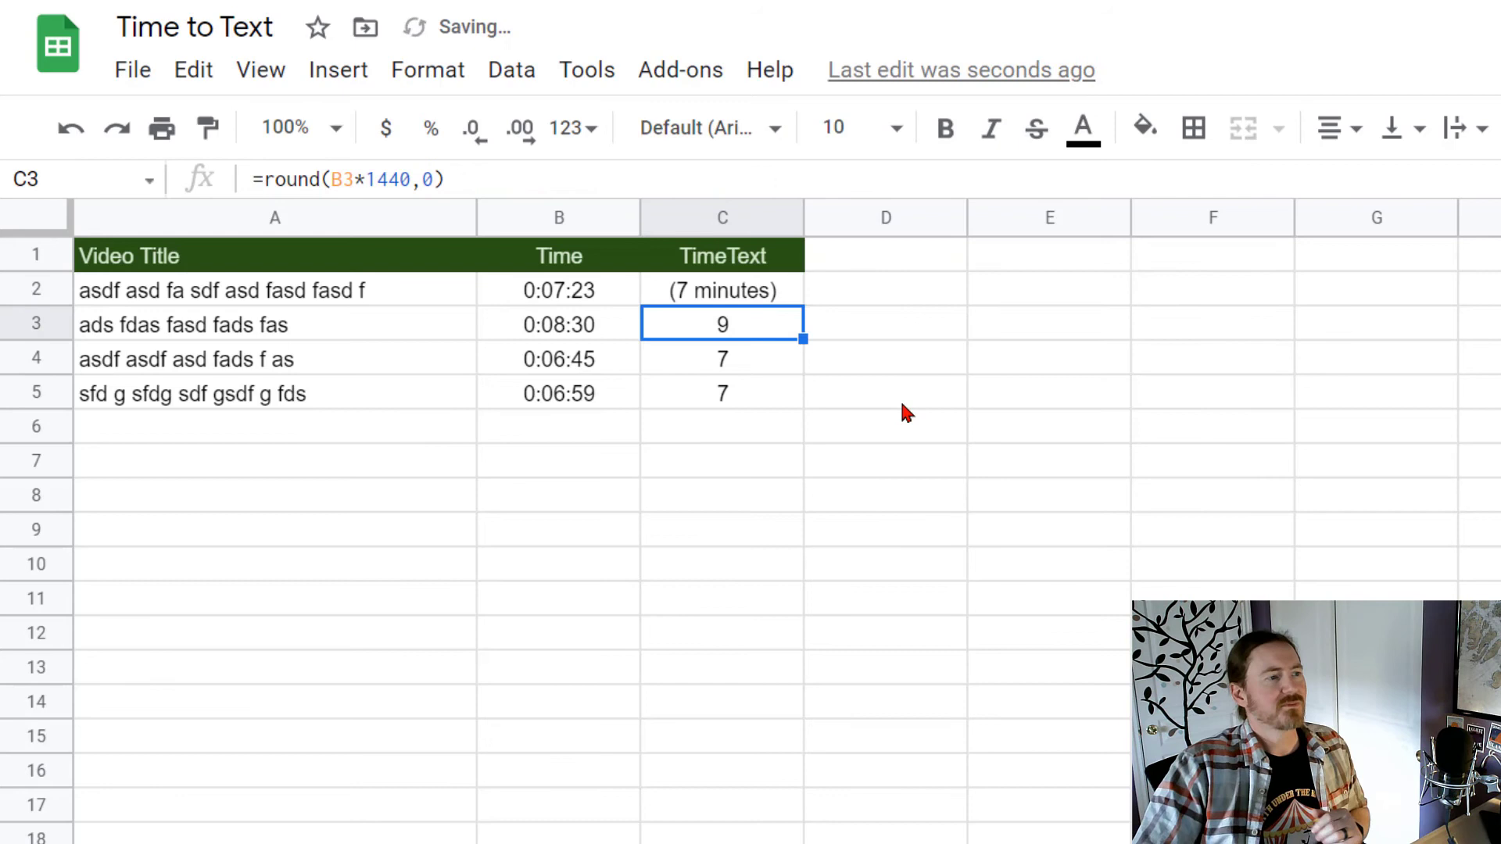
Fill C2's CONCATENATE formula down to C5 and check the copies in C2, C3 and C4.
left_click(715, 290)
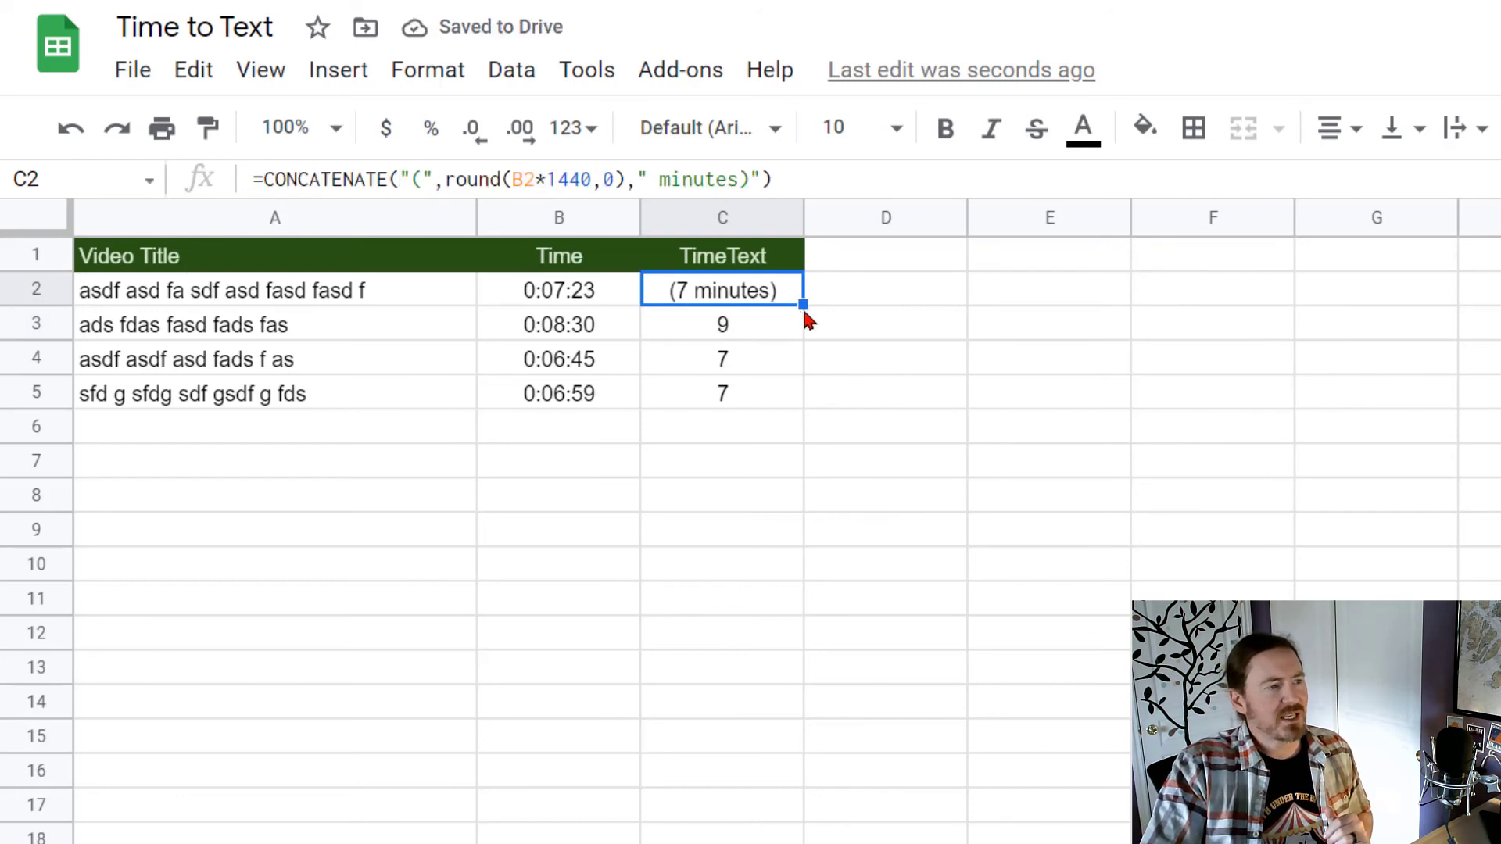
left_click_drag(803, 305, 796, 408)
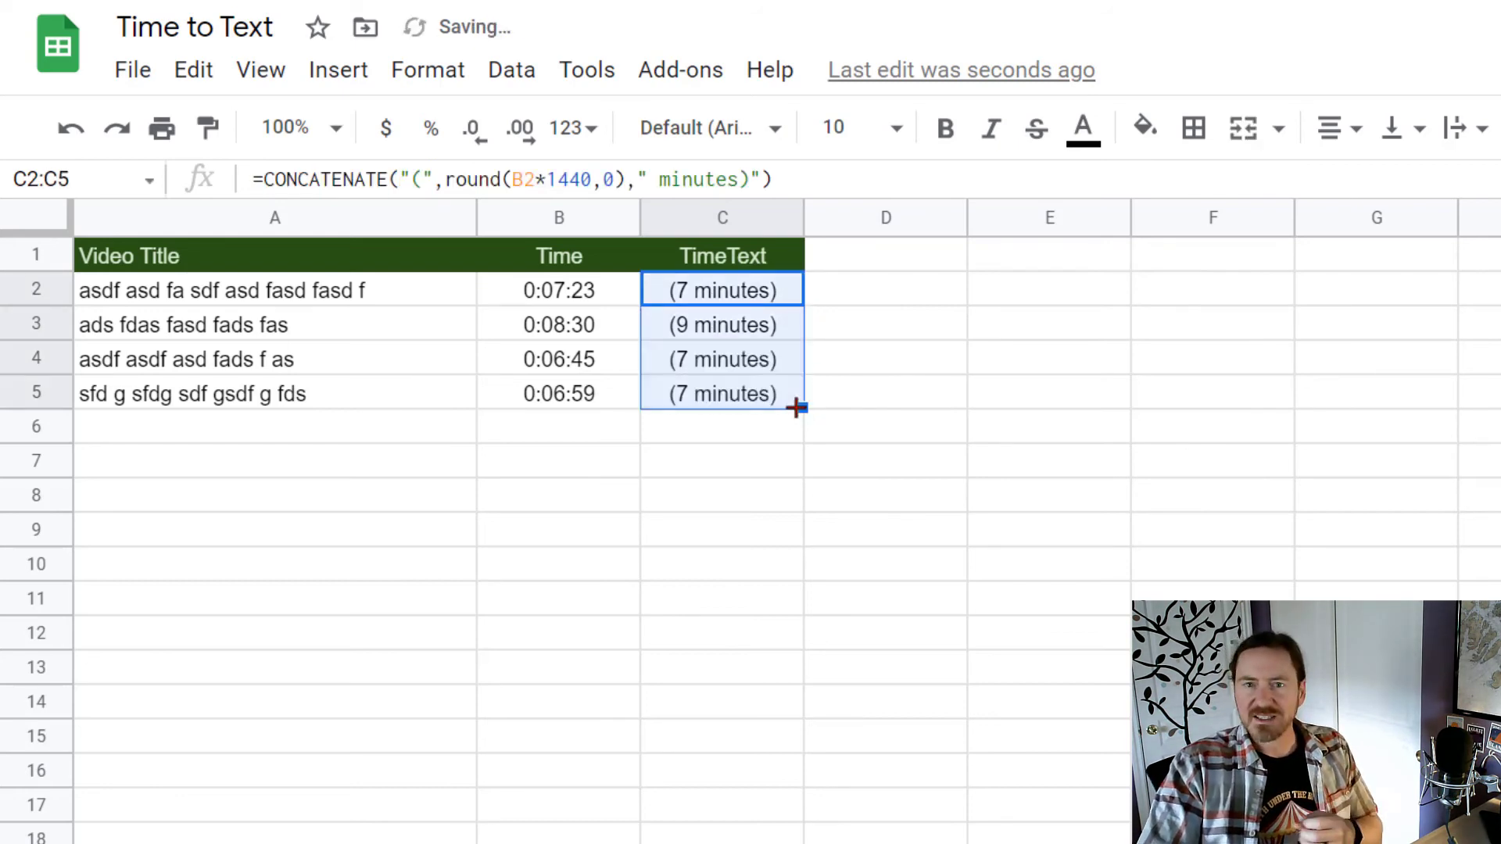
left_click(727, 332)
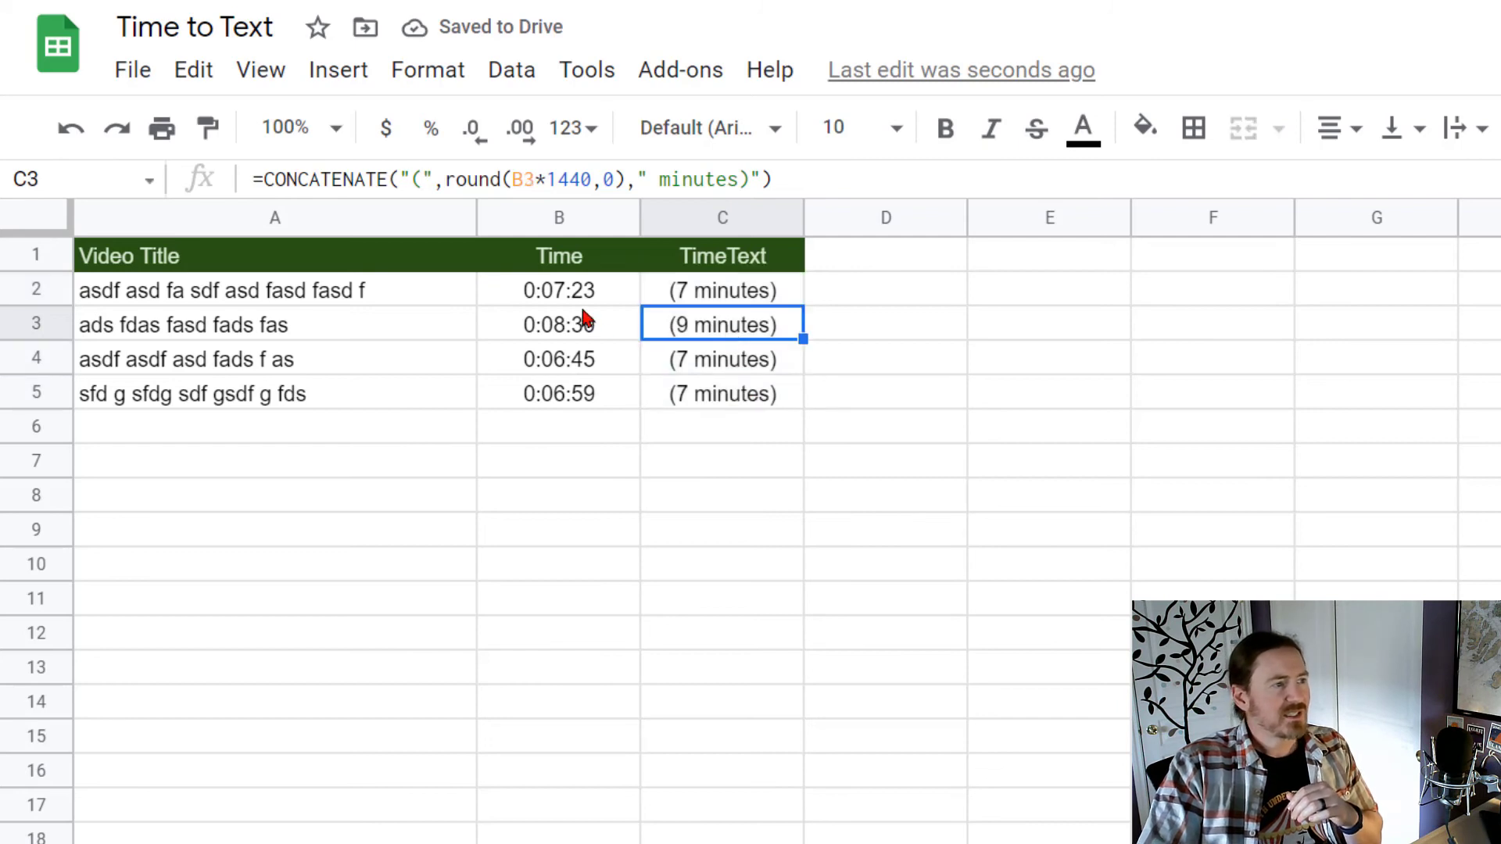
left_click(782, 303)
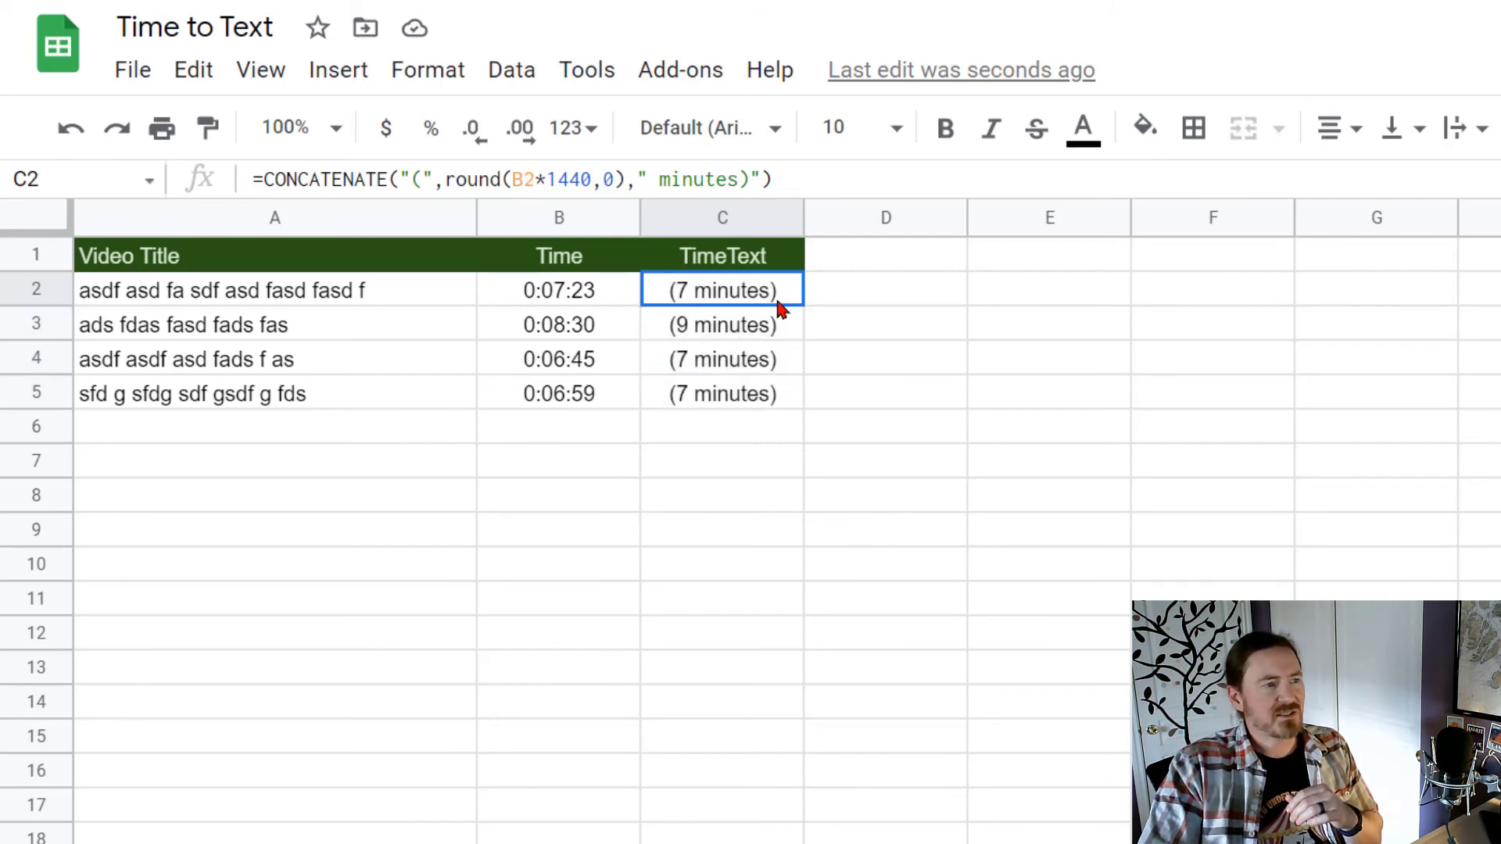
left_click(749, 335)
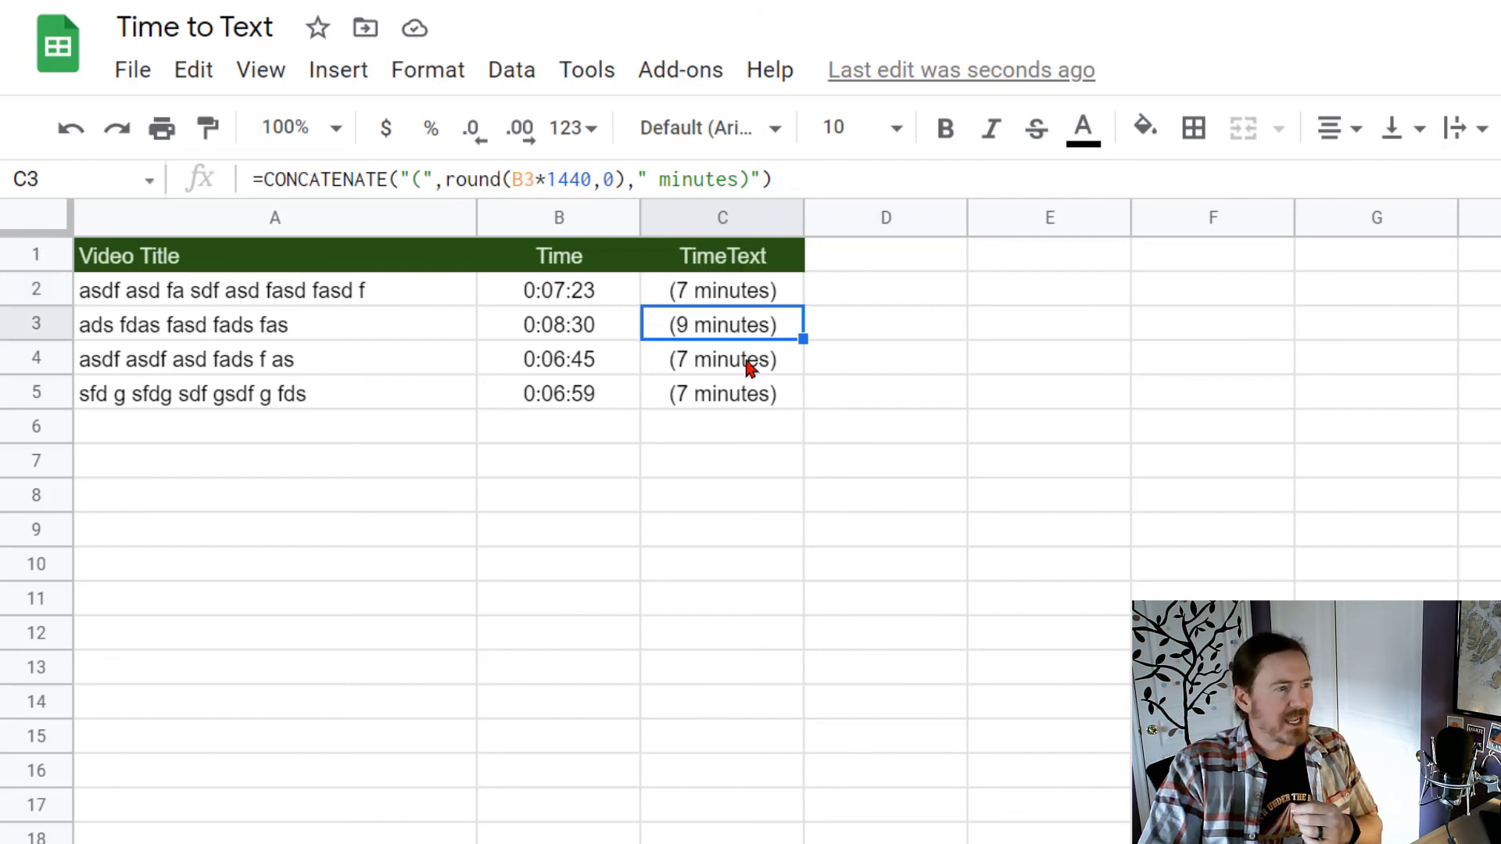
left_click(746, 361)
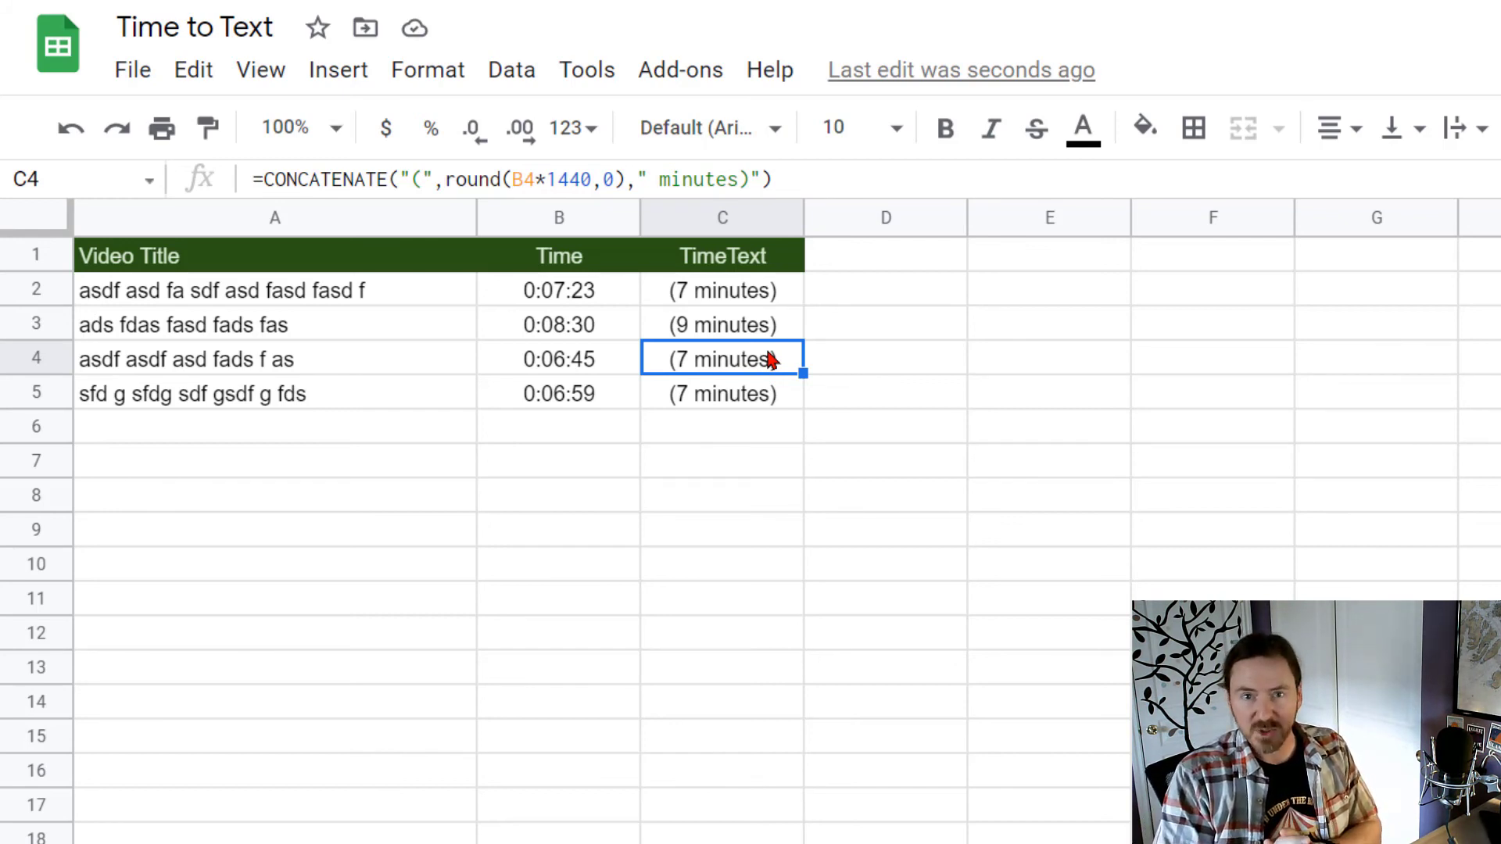
Open C2 in edit mode to show =CONCATENATE("(",round(B2*1440,0)," minutes)").
double_click(771, 294)
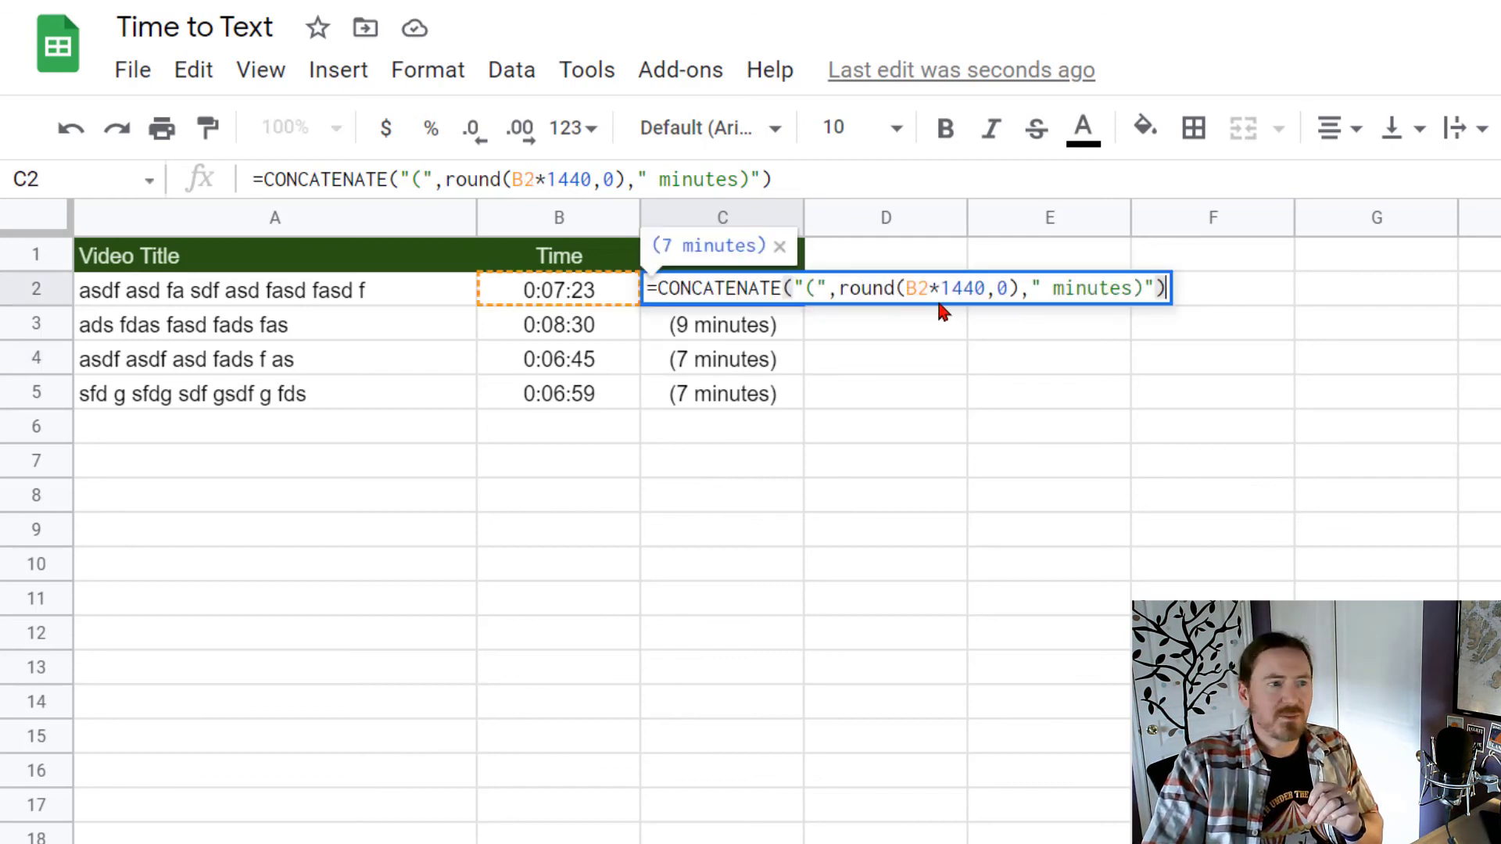